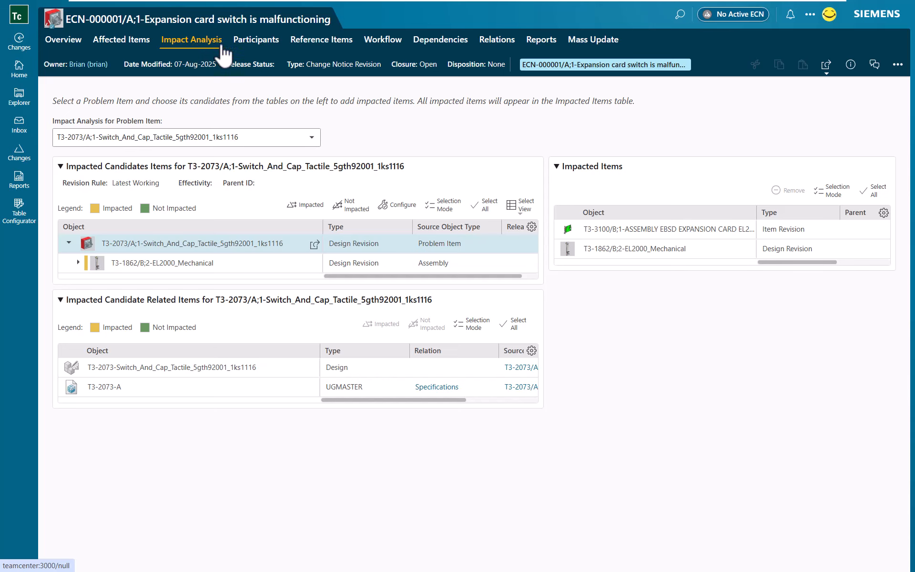
- Start creating a schedule from a template under the change notice's Plan Items, using the Change Execution template
click(319, 45)
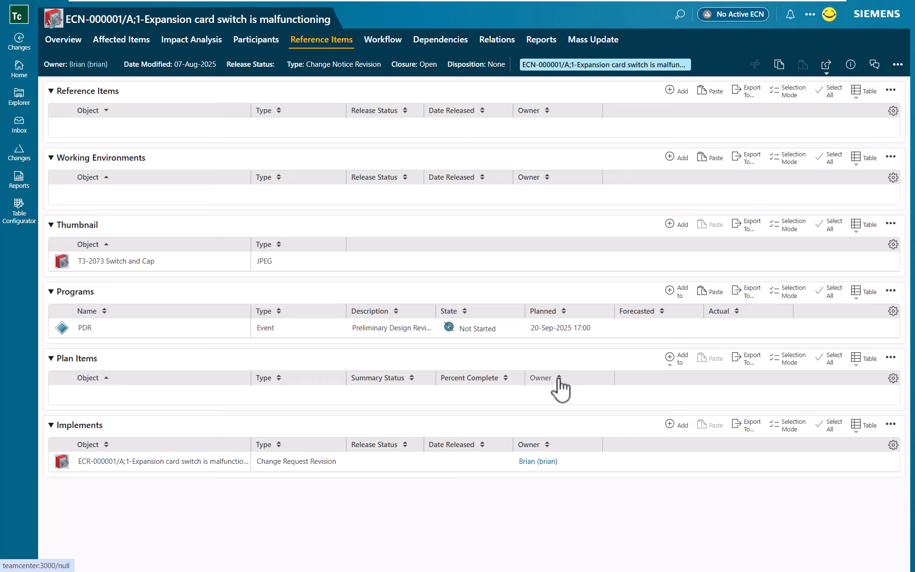
click(682, 357)
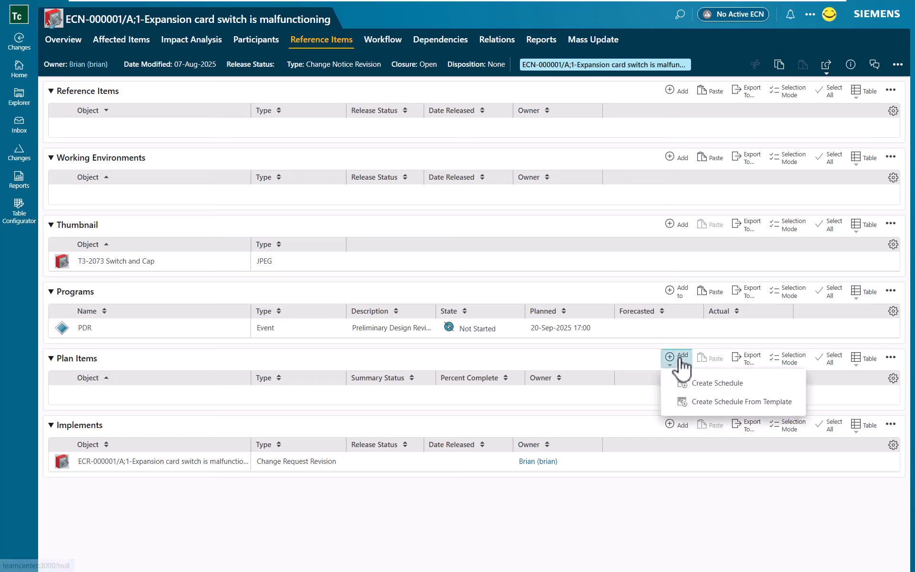
click(711, 403)
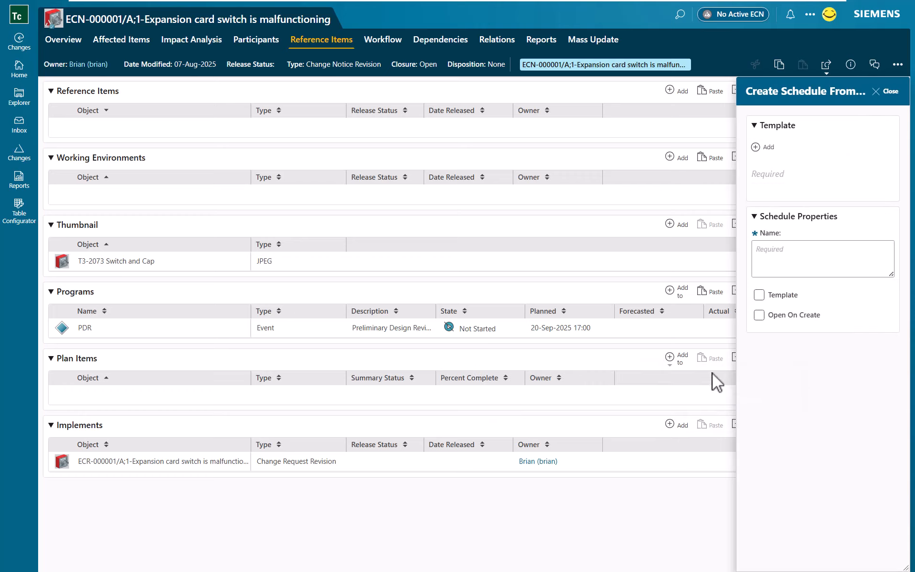
click(759, 155)
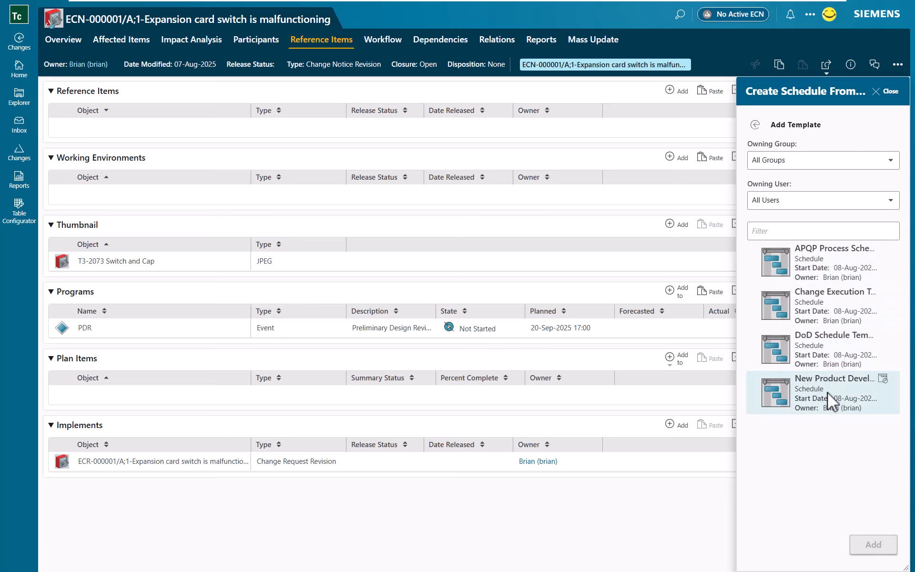
click(825, 302)
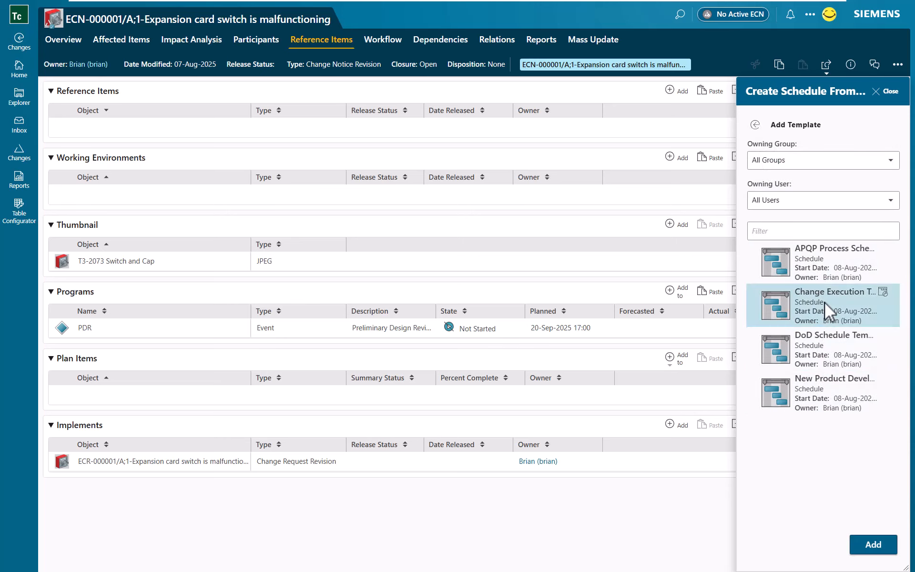
click(874, 545)
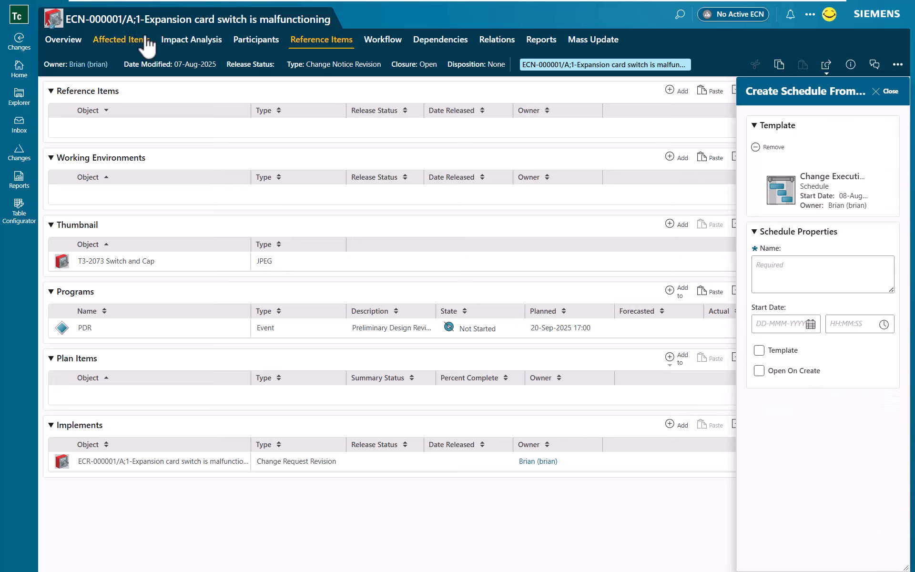
- Name the schedule "Expansion card switch is malfunctioning" by copying that text from the change notice's title
drag(150, 18, 237, 19)
drag(145, 19, 333, 19)
key(ctrl+c)
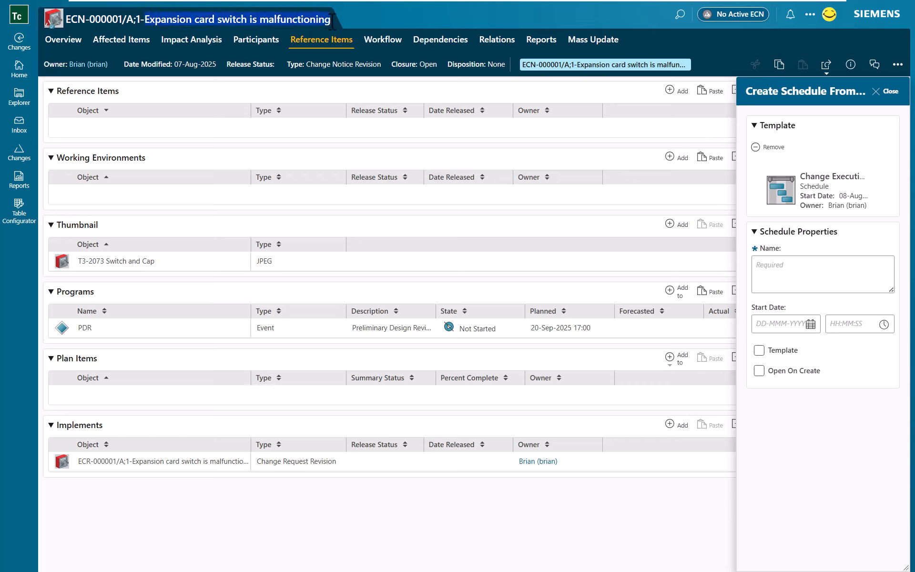
click(815, 268)
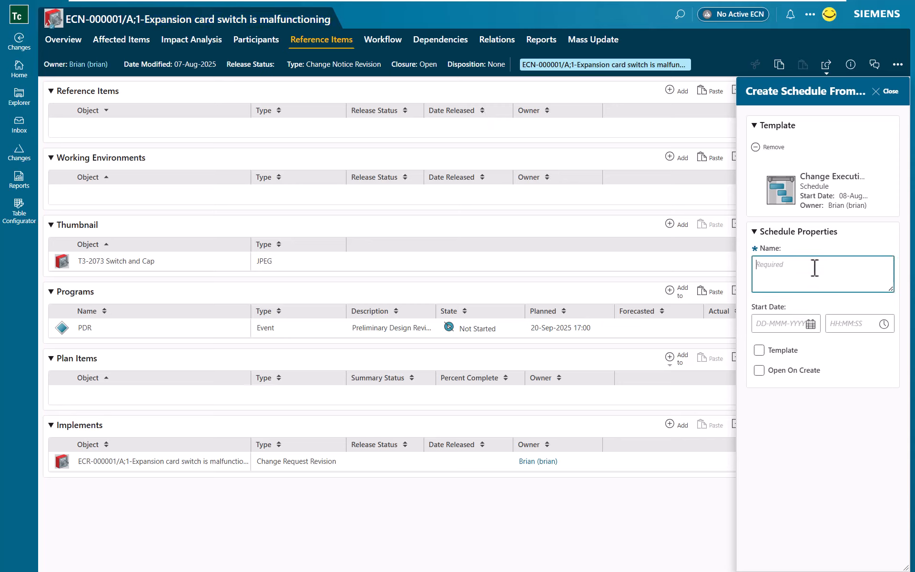
key(ctrl+v)
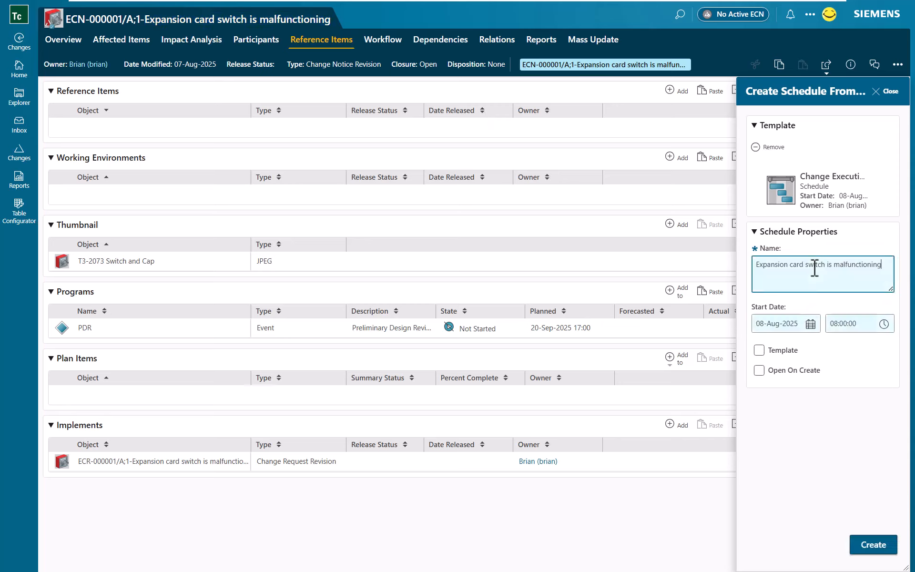
- Set the schedule's start date to 11-Aug-2025 and create the schedule
click(810, 324)
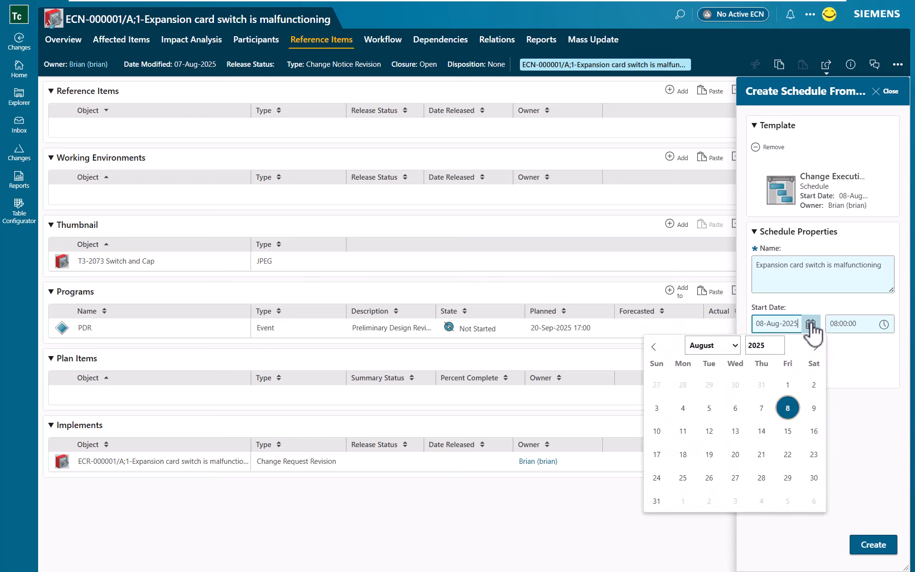
click(682, 433)
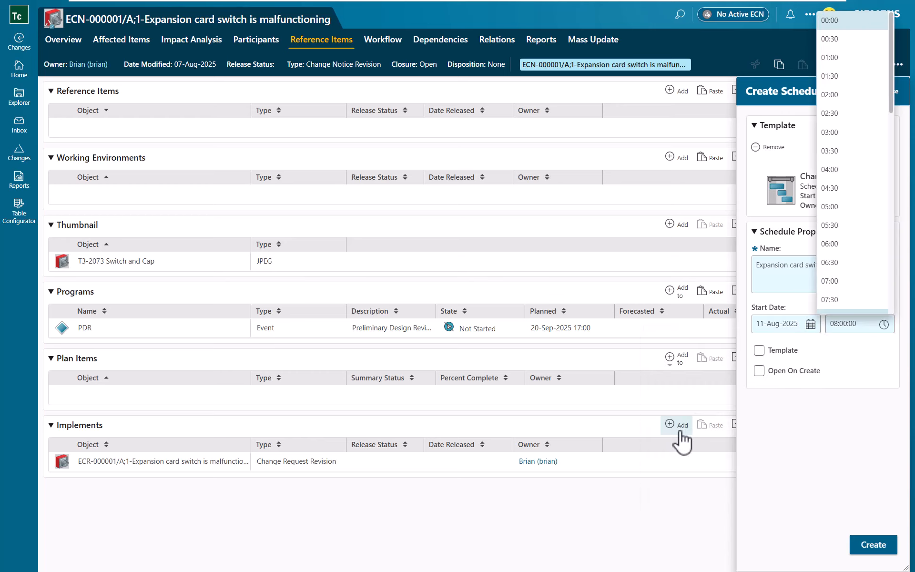
click(835, 427)
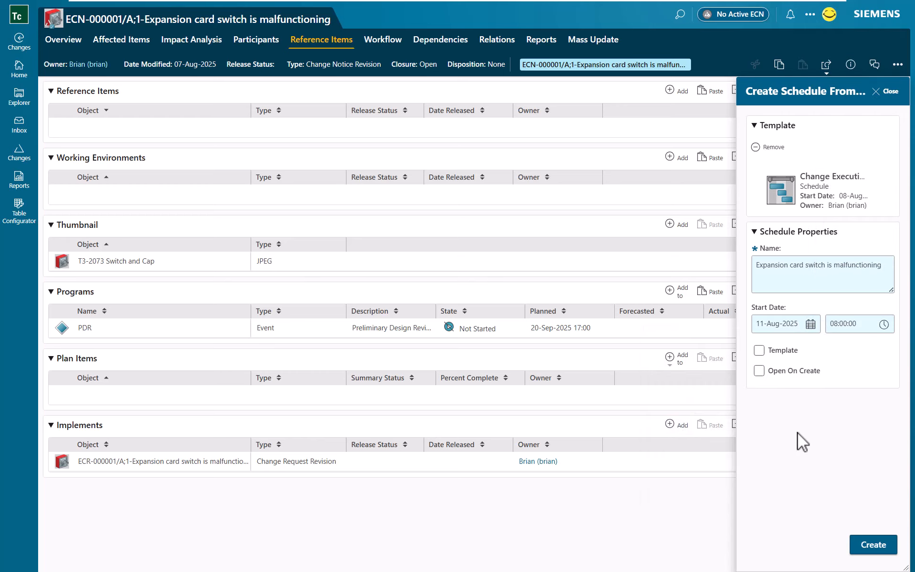
click(875, 545)
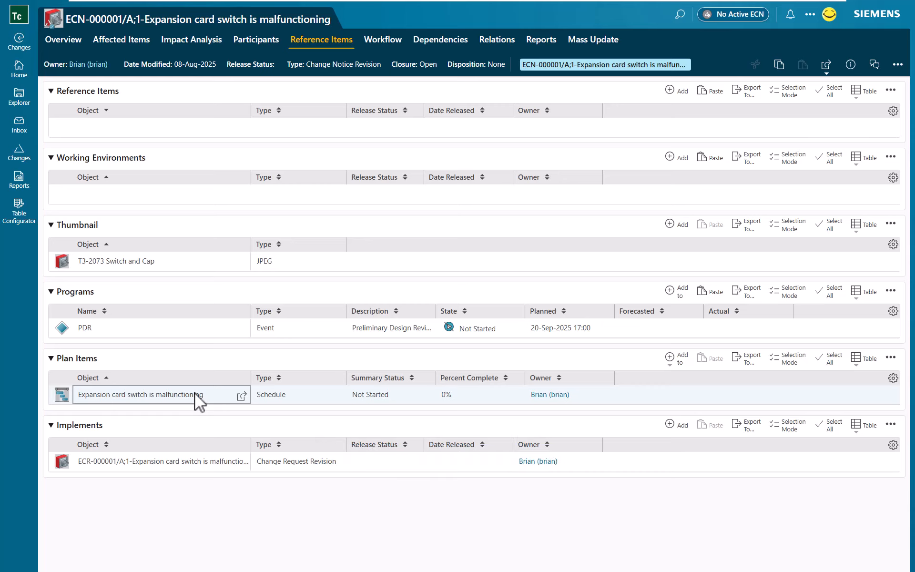
- Open the new schedule from Plan Items and widen its task table to show the Resource Assignment column fully
click(242, 397)
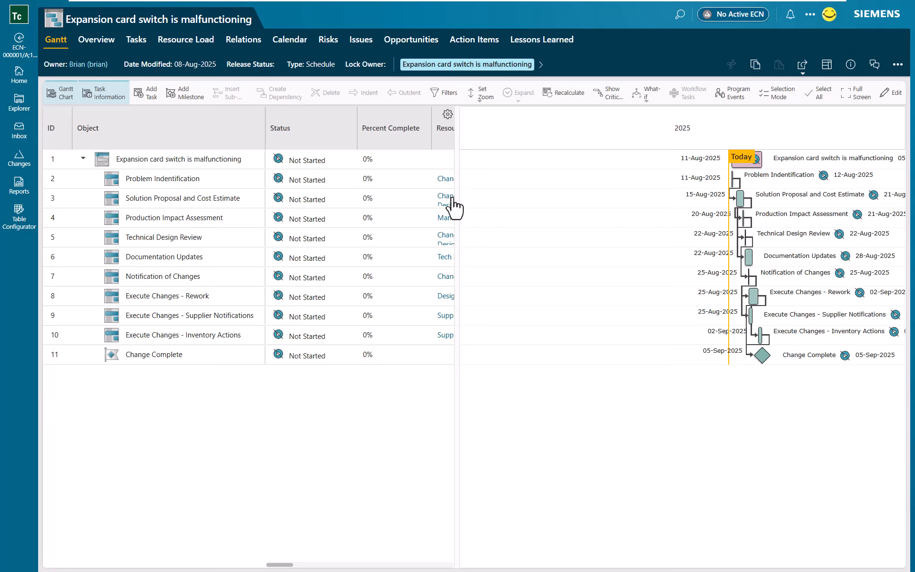
drag(457, 200, 662, 231)
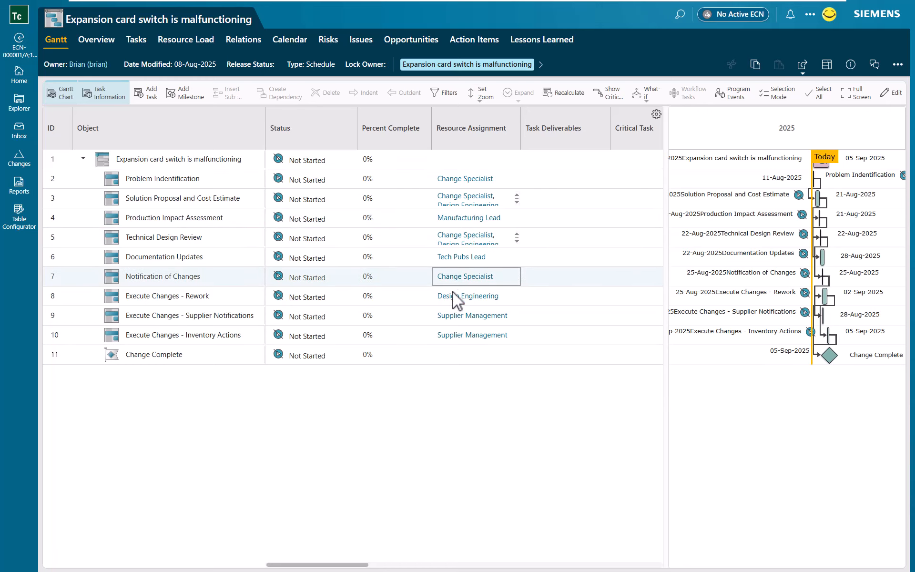
- For the nine tasks from Problem Indentification to Execute Changes - Inventory Actions, designate the first listed Change Specialist member
click(219, 178)
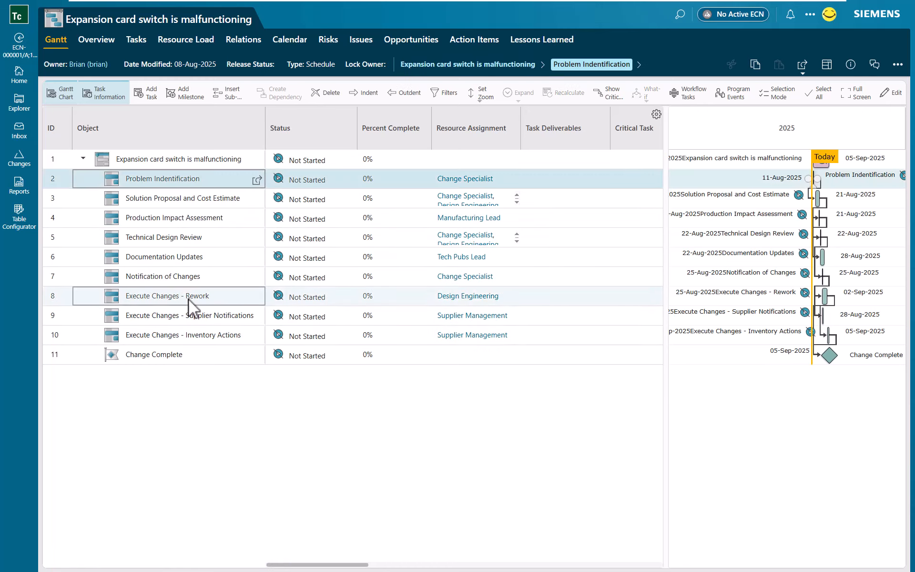
shift+click(190, 336)
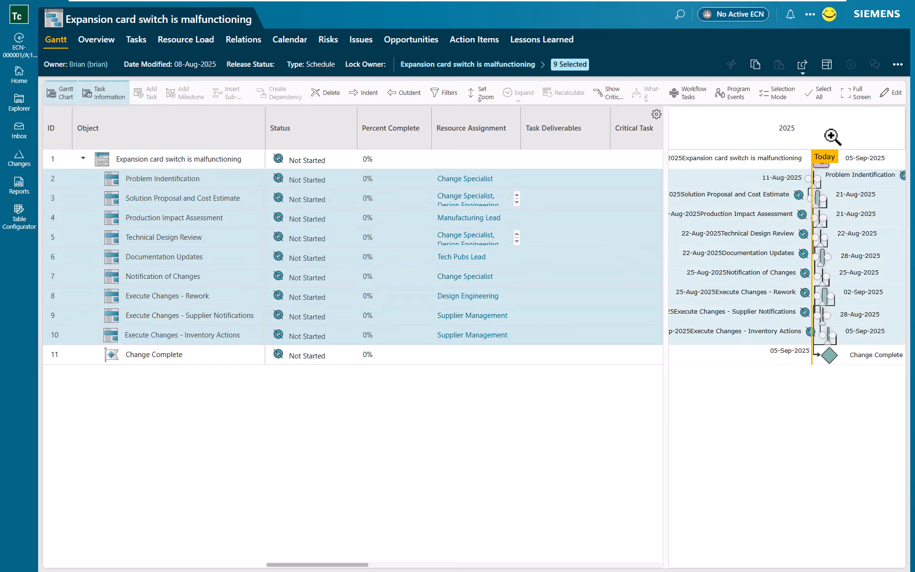
click(899, 69)
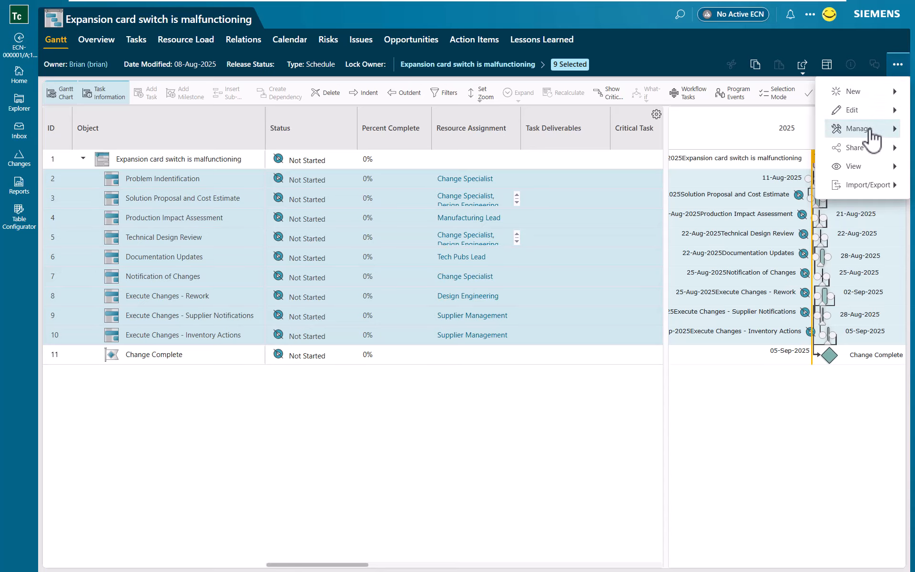
mouse_move(854, 128)
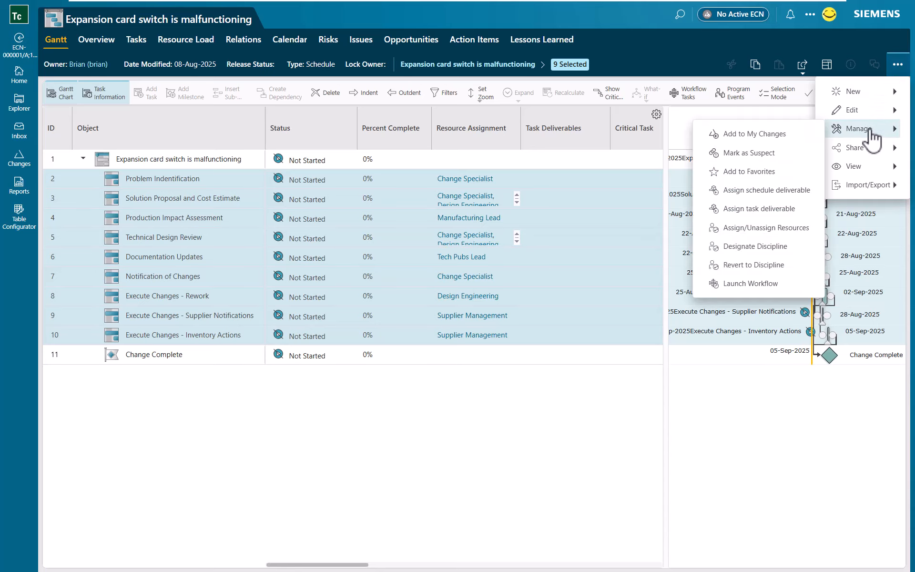
click(753, 248)
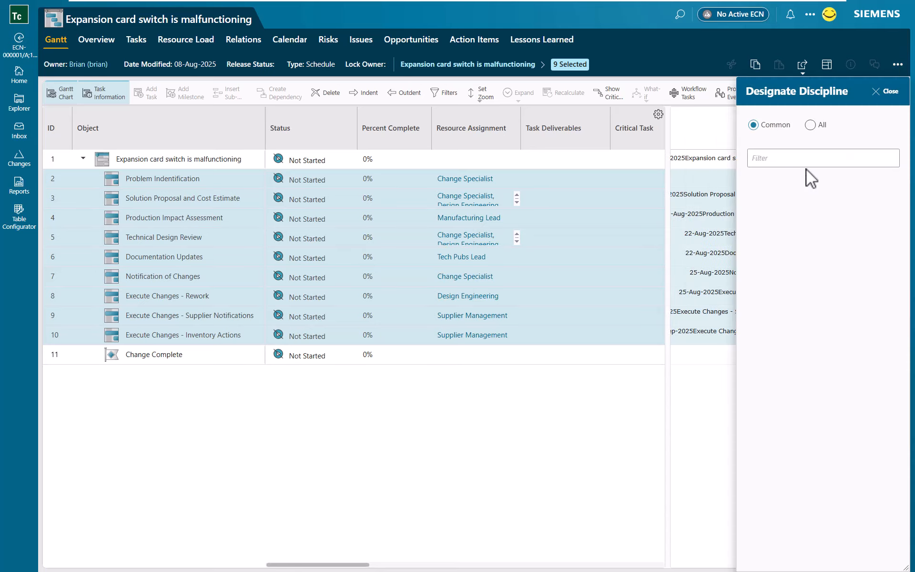
click(811, 125)
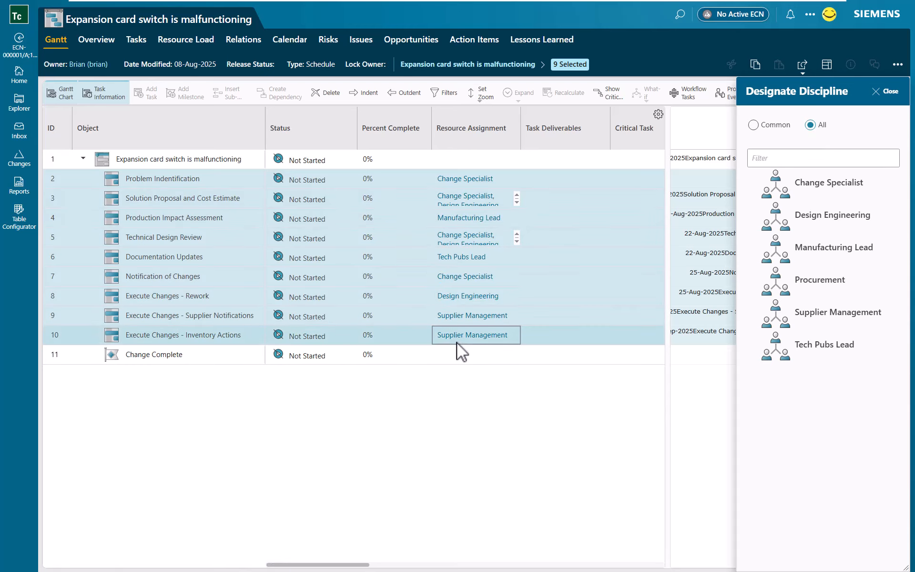
click(830, 189)
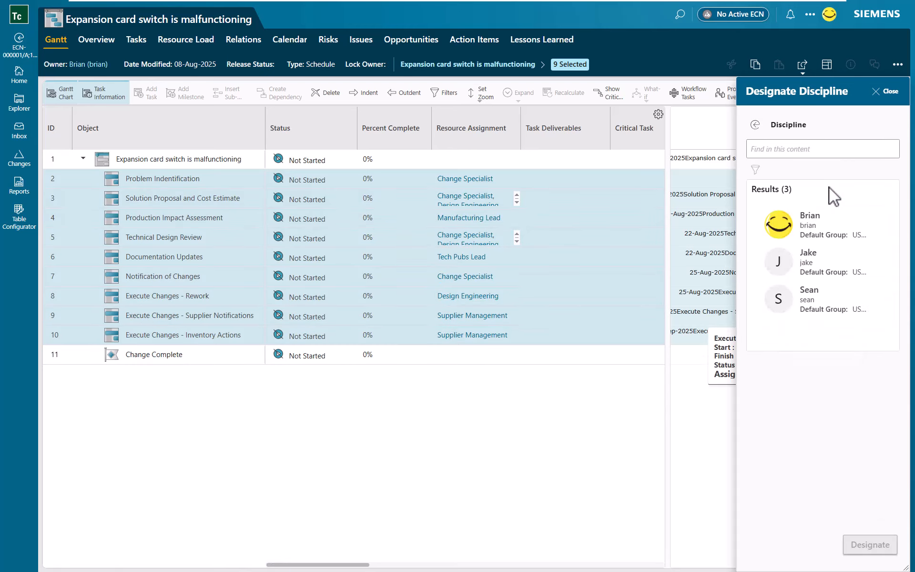
click(820, 228)
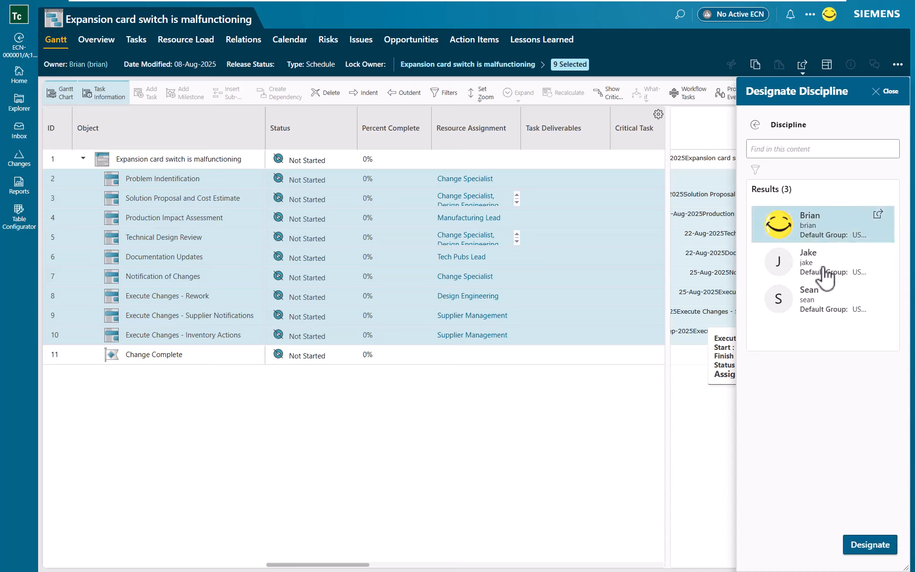
click(873, 547)
- Designate the first listed member of the Design Engineering discipline for the selected tasks
click(757, 125)
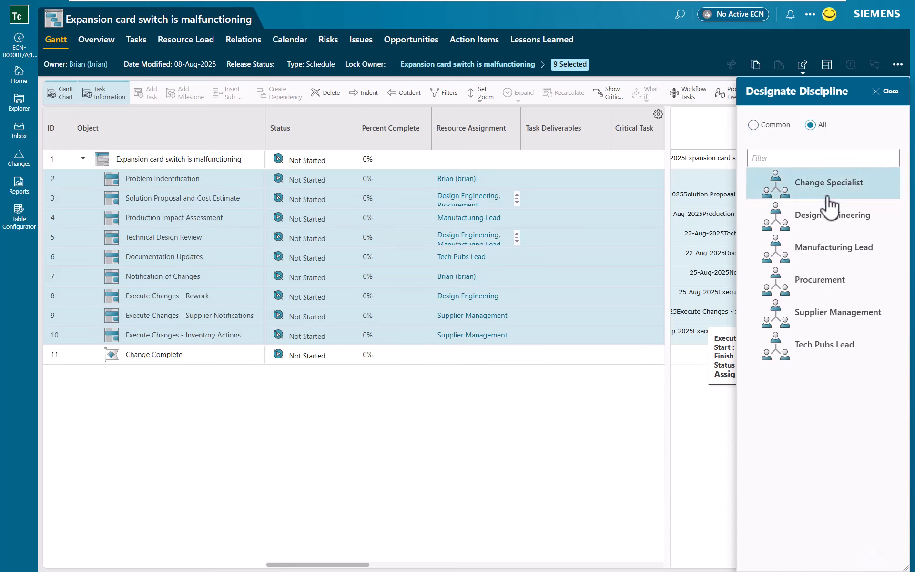
click(831, 216)
click(831, 229)
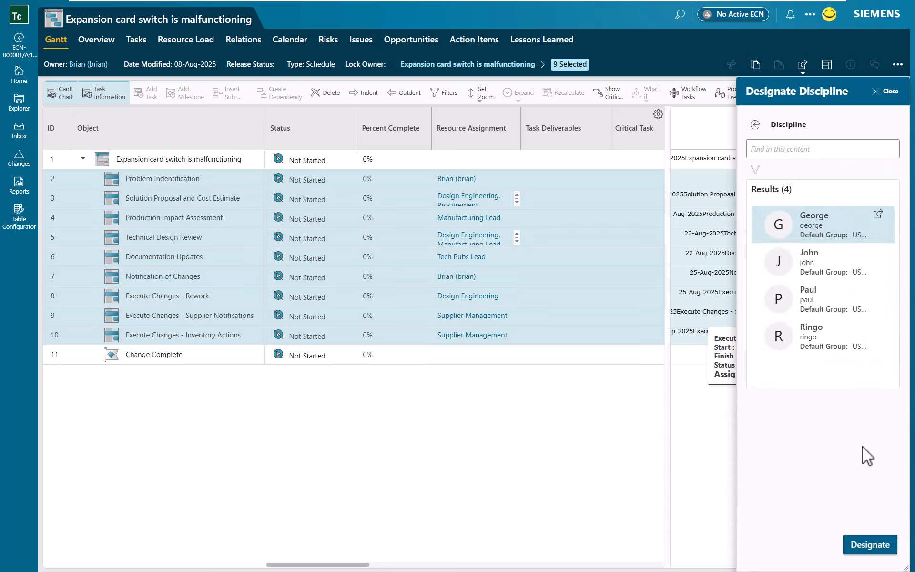
click(869, 544)
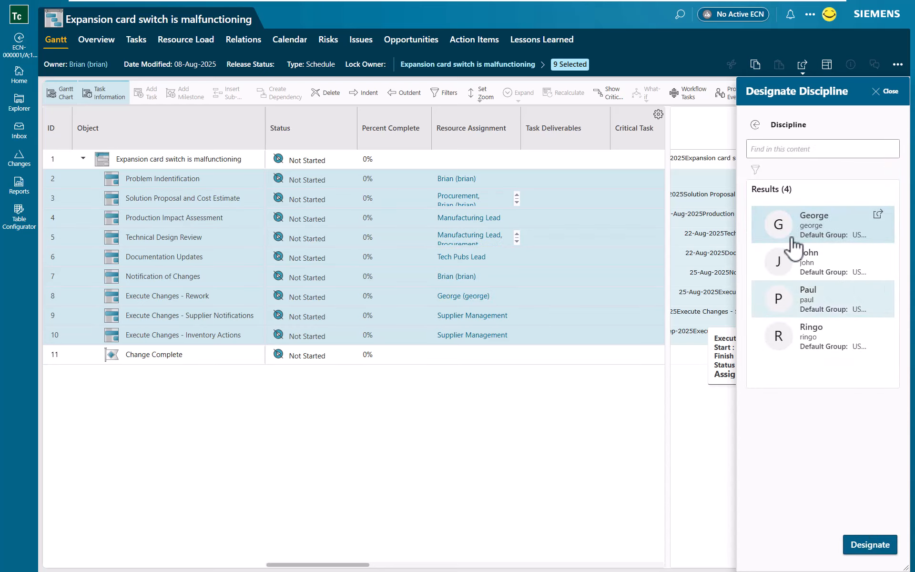
- Designate the only listed member of the Manufacturing Lead discipline for the selected tasks
click(754, 128)
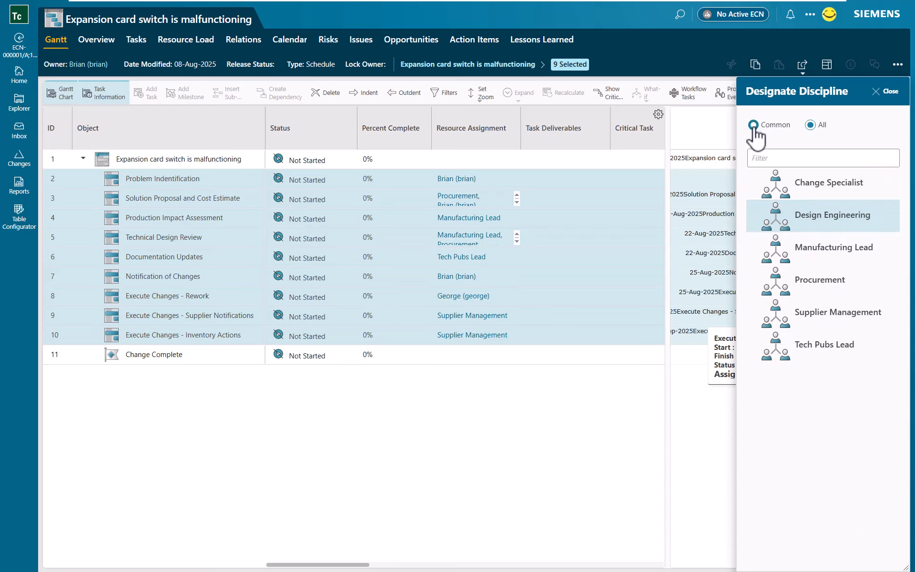
click(829, 252)
click(817, 224)
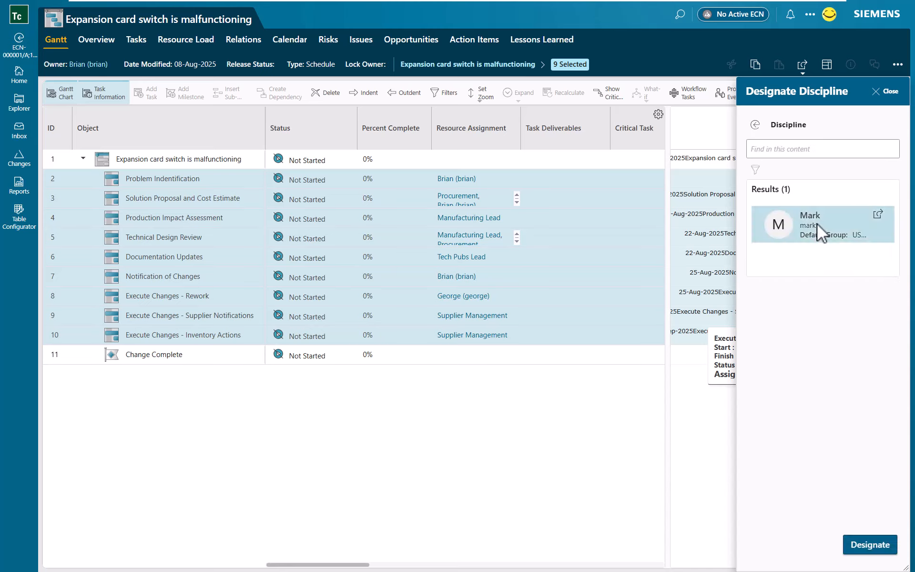
click(868, 548)
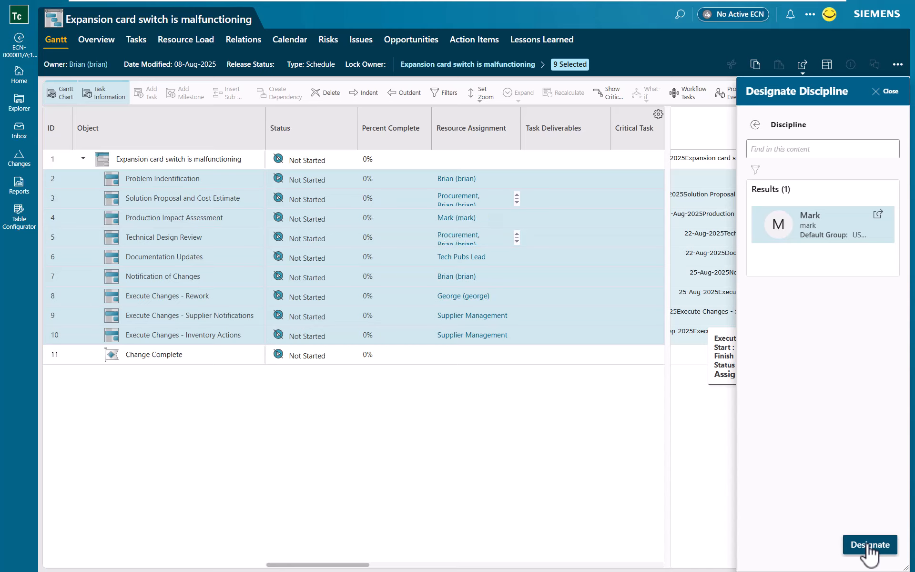
- Designate the first listed member of the Procurement discipline for the selected tasks
click(756, 125)
click(814, 284)
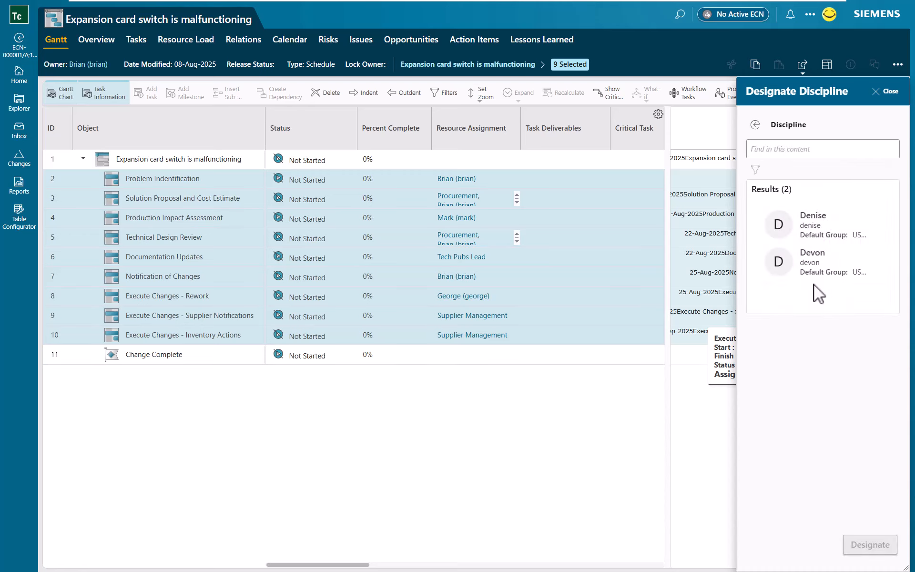
click(812, 225)
click(851, 548)
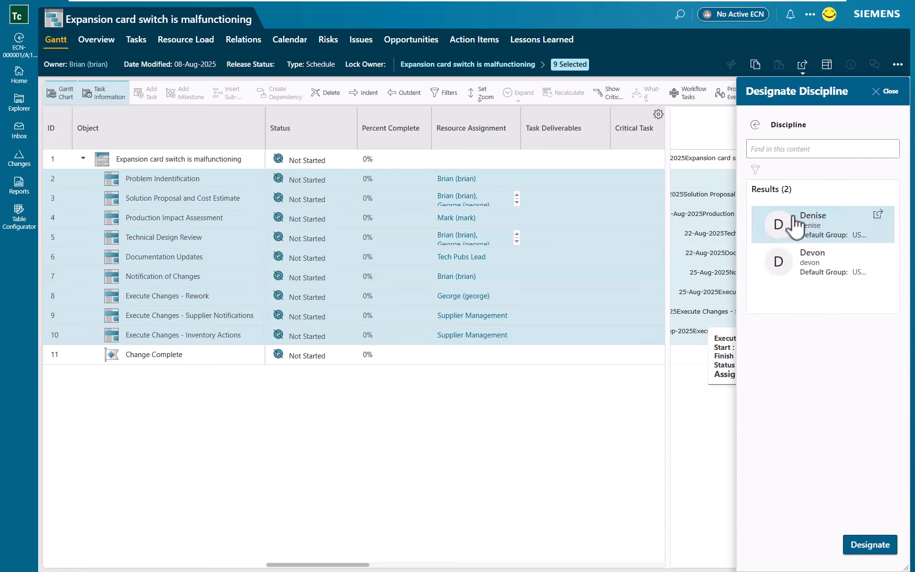
- Designate the first listed member of the Supplier Management discipline for the selected tasks
click(756, 126)
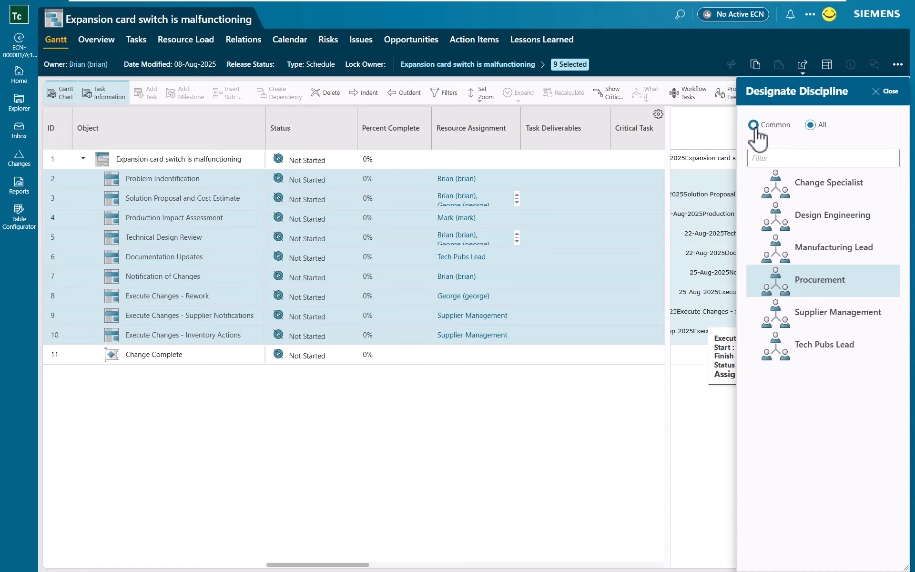
click(837, 328)
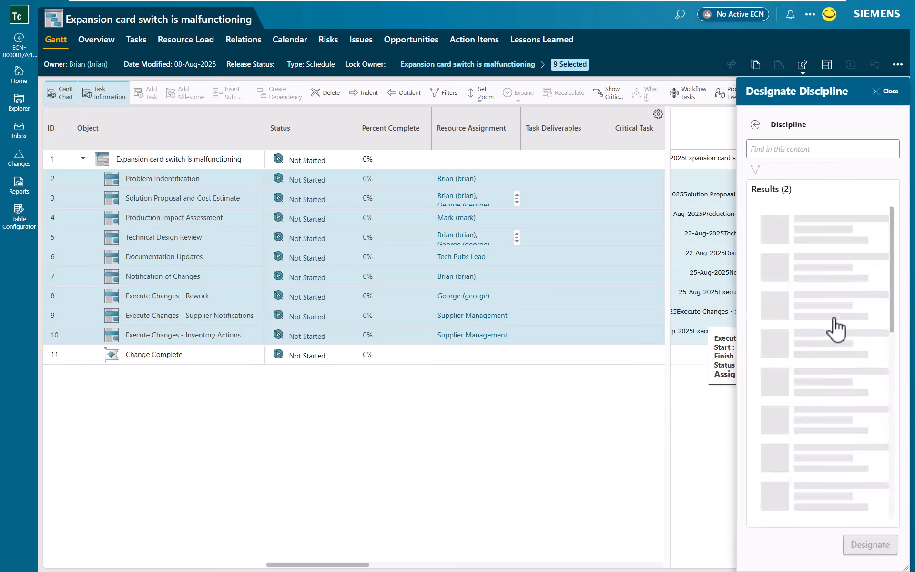
click(810, 217)
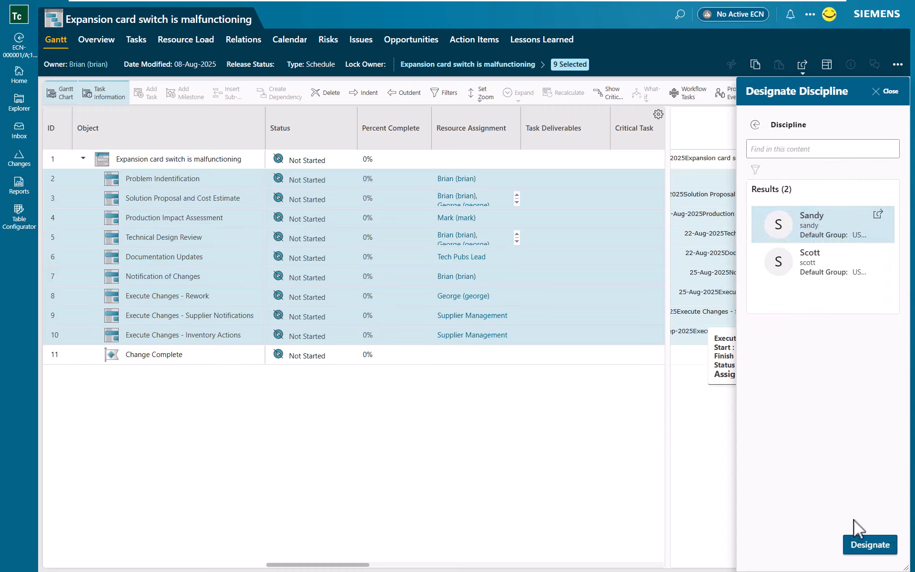
click(871, 544)
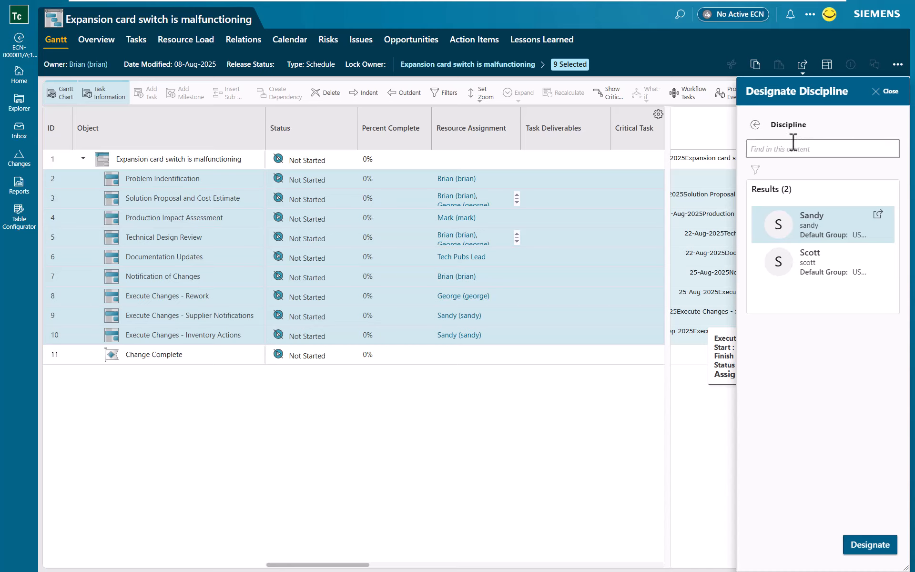
- Designate the only listed member of the Tech Pubs Lead discipline for the selected tasks and finish designating disciplines
click(756, 125)
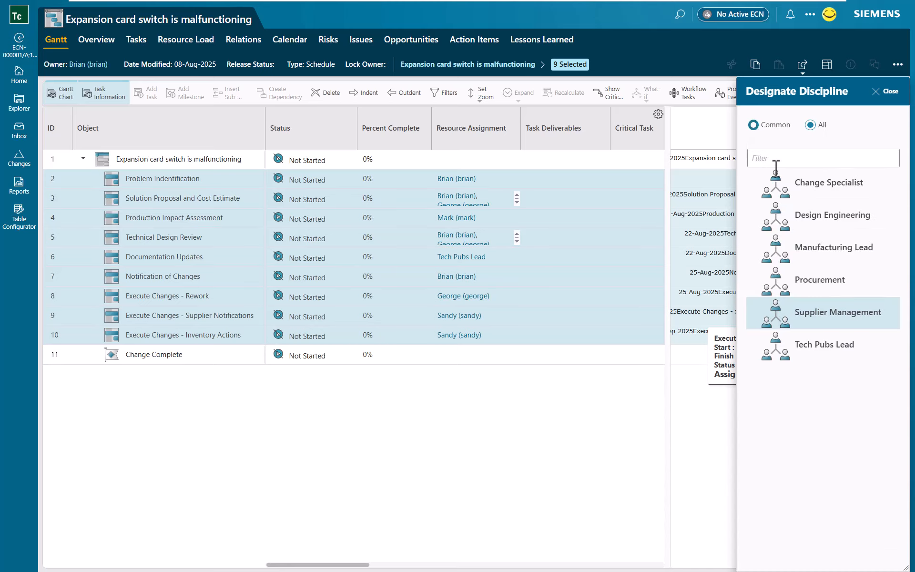
click(831, 361)
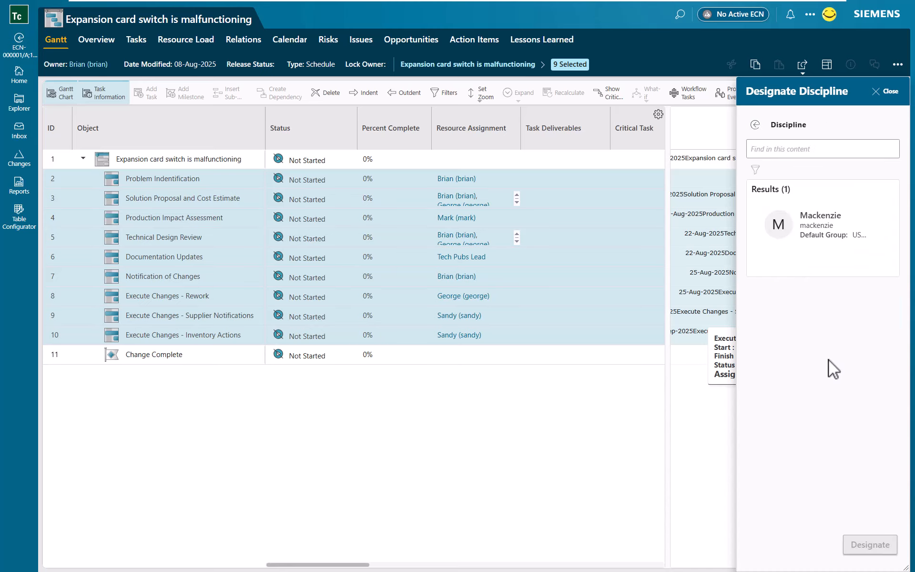
click(810, 221)
click(870, 548)
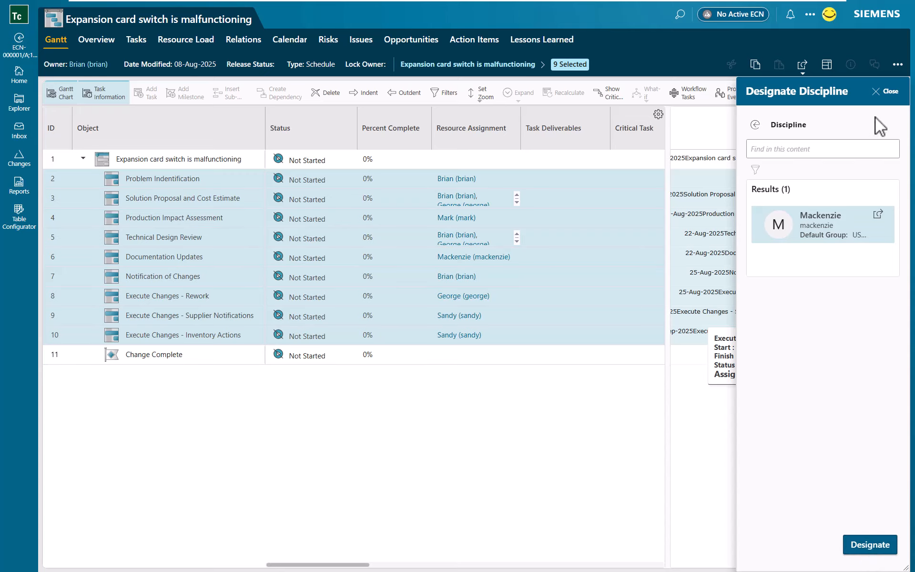
click(890, 93)
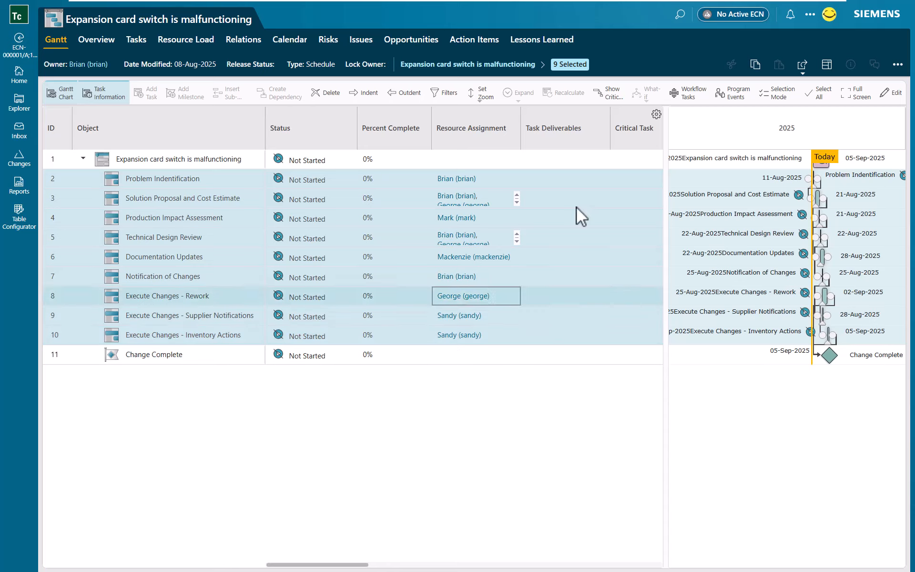
- Assign the recently used change notice ECN-000001 as a task deliverable to the nine selected schedule tasks
click(898, 67)
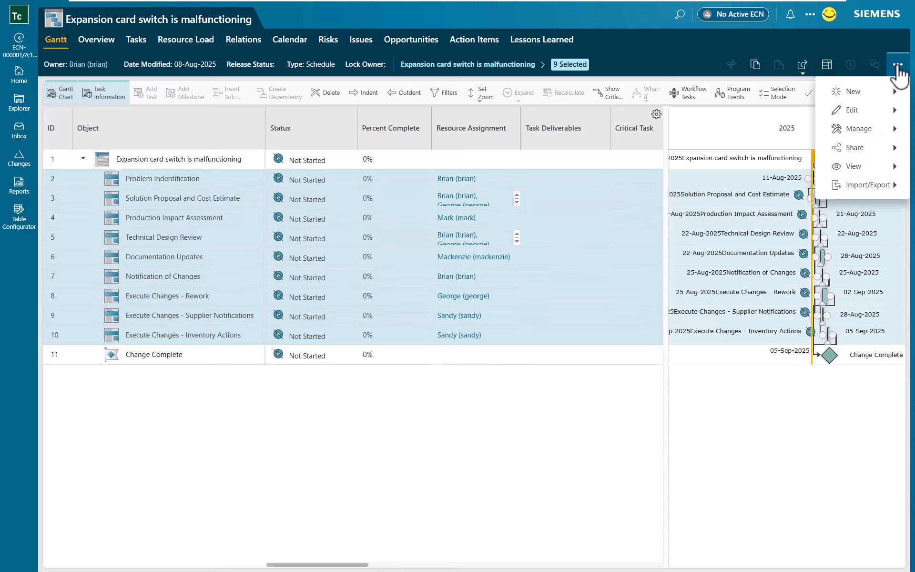
click(866, 132)
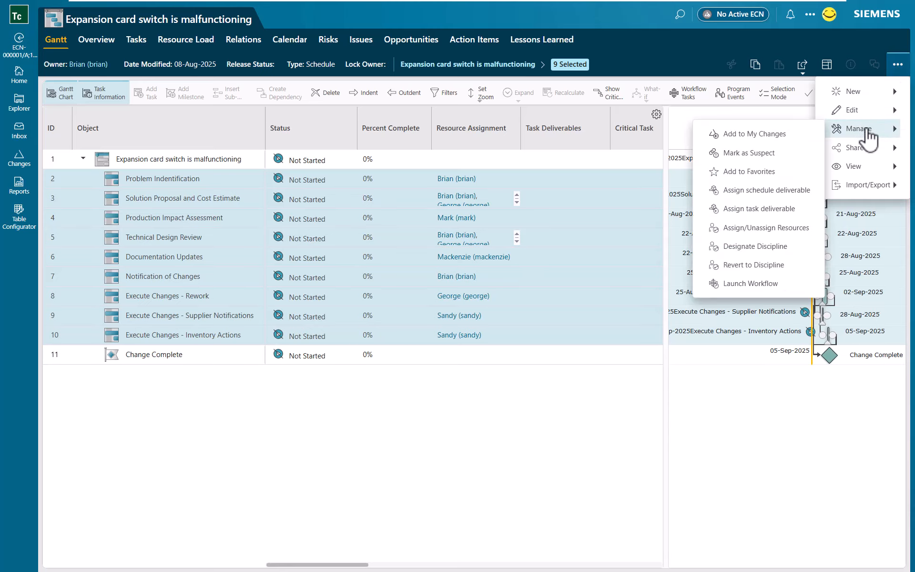
click(763, 210)
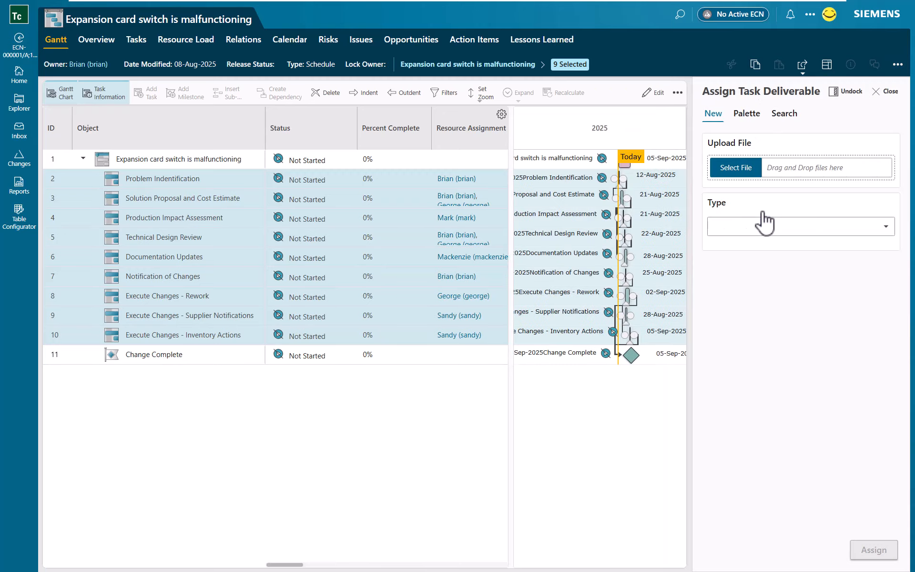
click(749, 126)
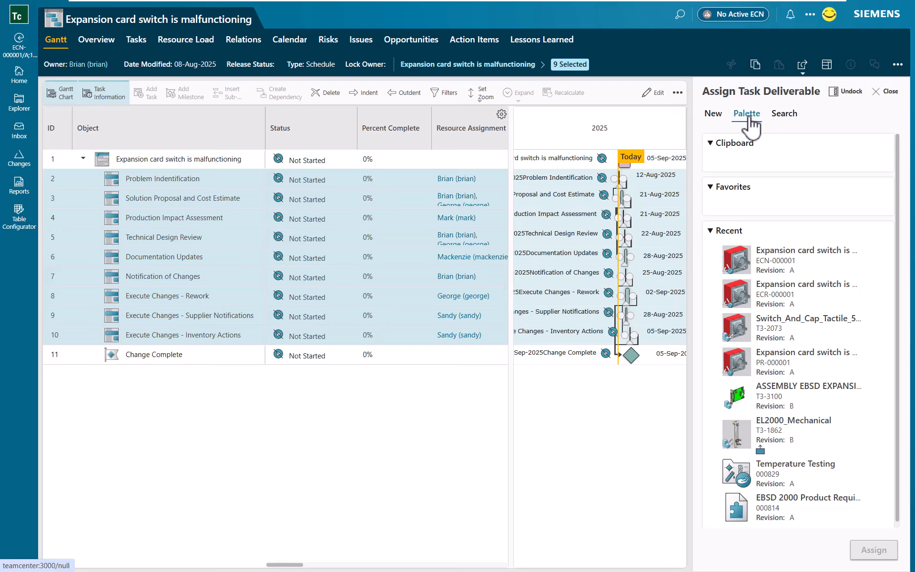
click(793, 260)
click(874, 550)
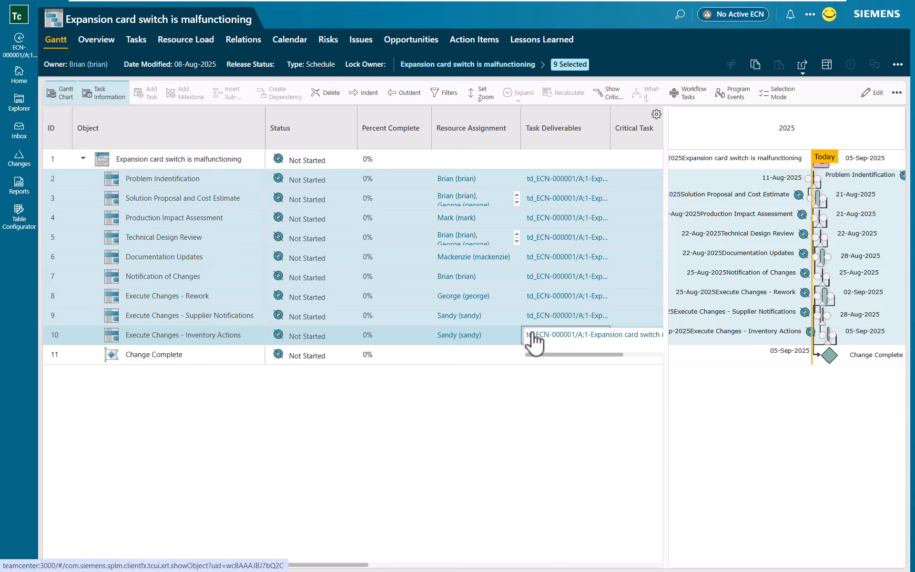
- Open the change notice ECN-000001 related to the schedule from the schedule's overview
click(100, 40)
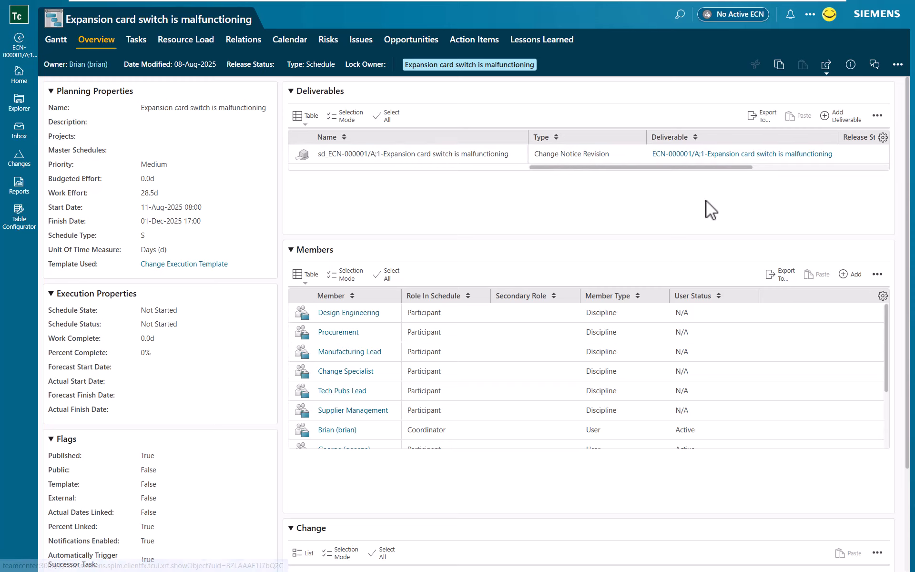
scroll(706, 201, down, 3)
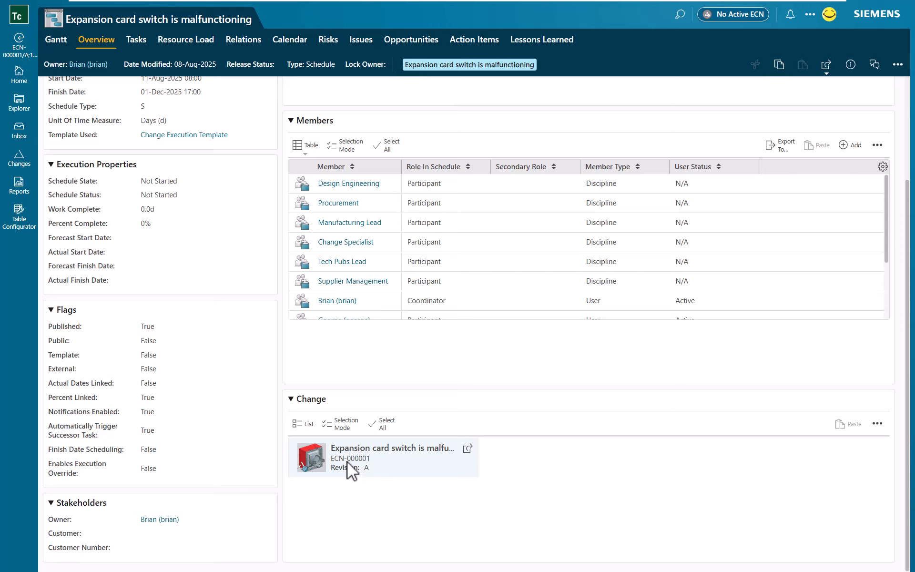
click(468, 450)
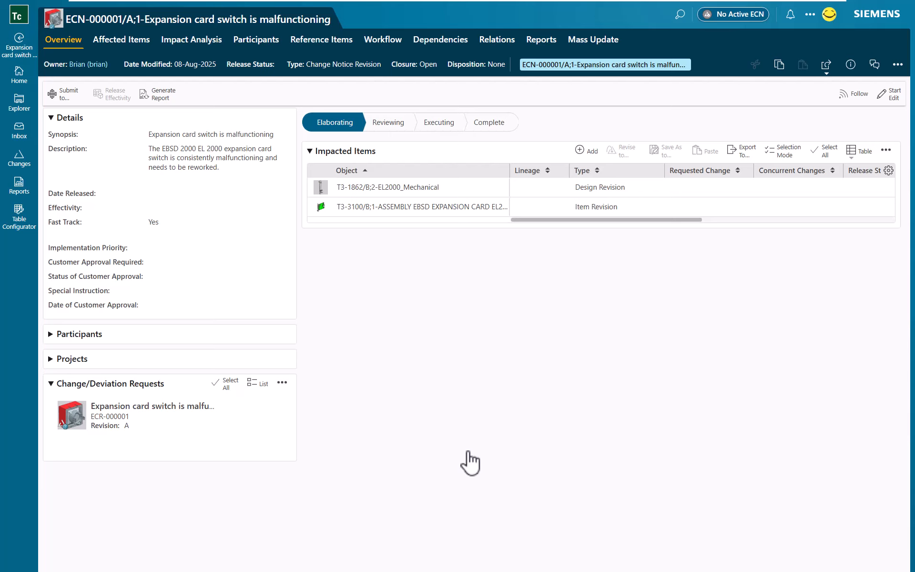
- Start the Propagate command for the schedule listed among the change notice's plan items
click(333, 40)
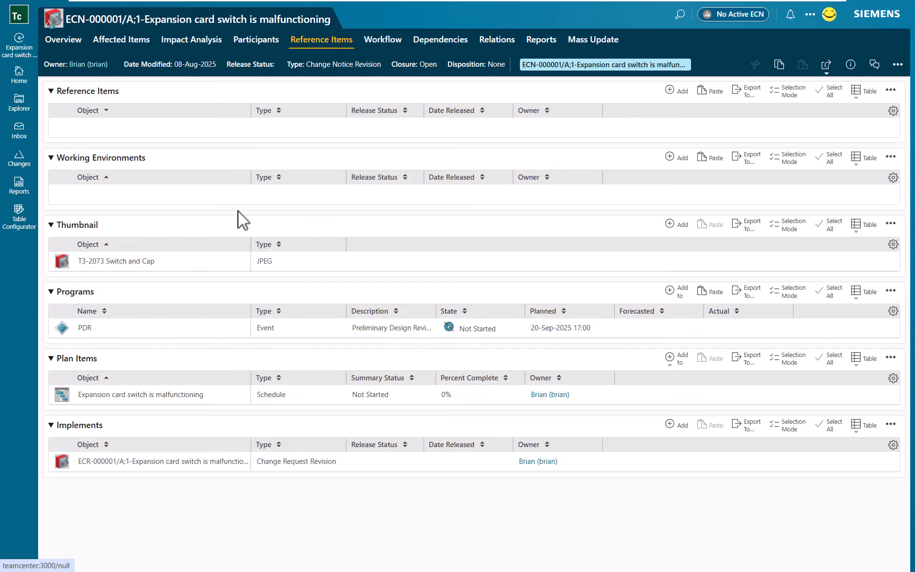
click(171, 396)
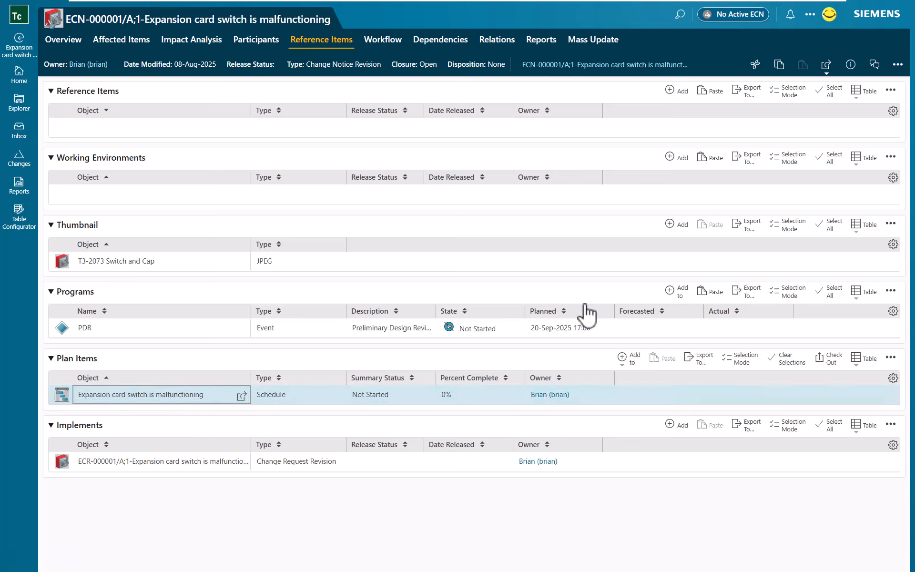
click(897, 67)
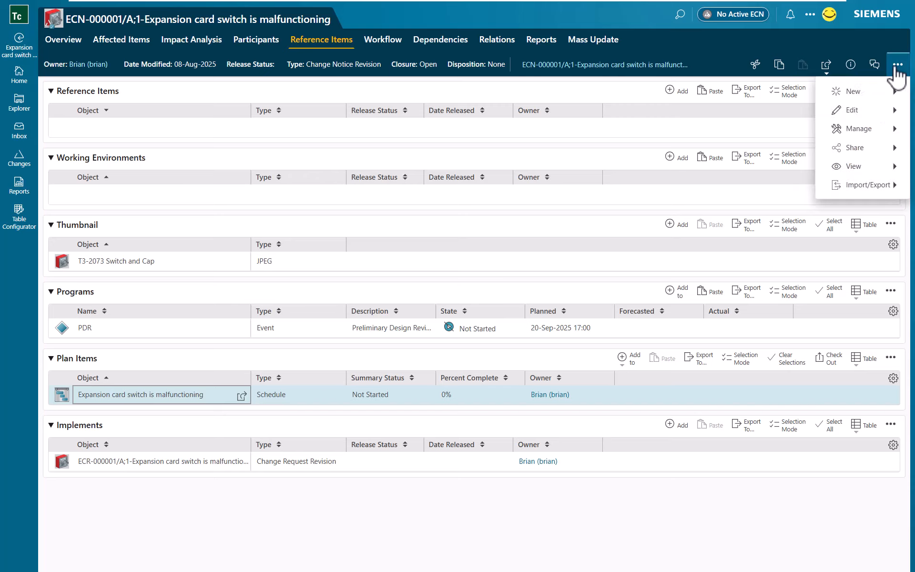
mouse_move(874, 133)
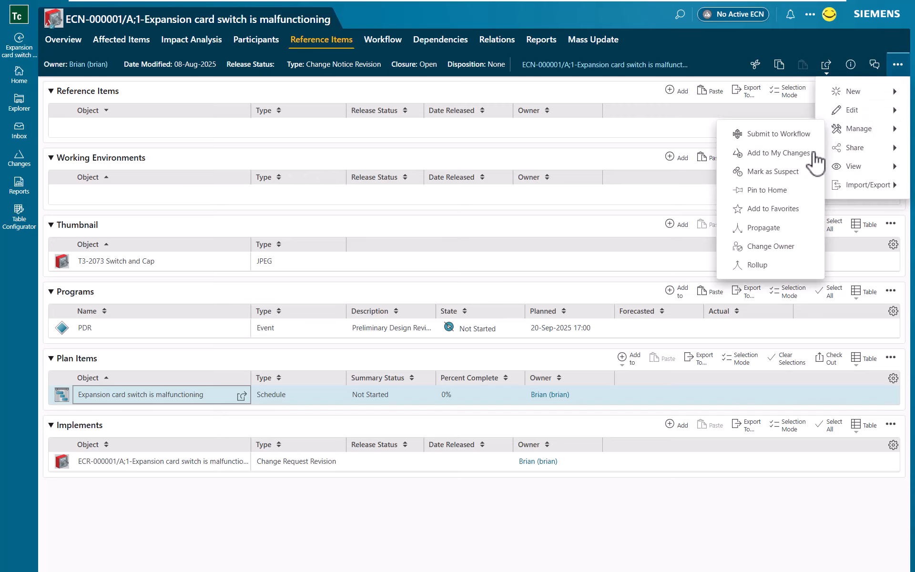
click(764, 228)
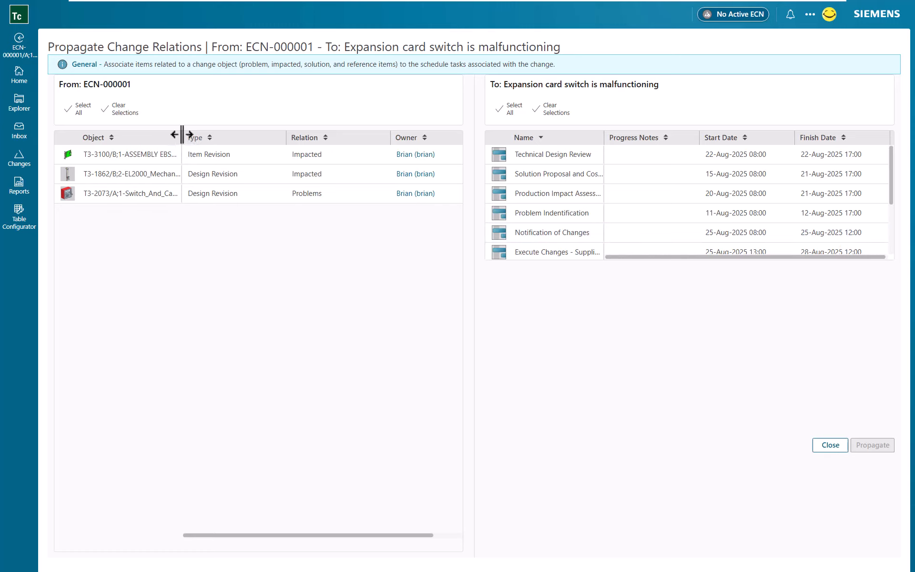
- Widen the Object and Name columns and propagate all of ECN-000001's related items to all schedule tasks
drag(181, 138, 227, 139)
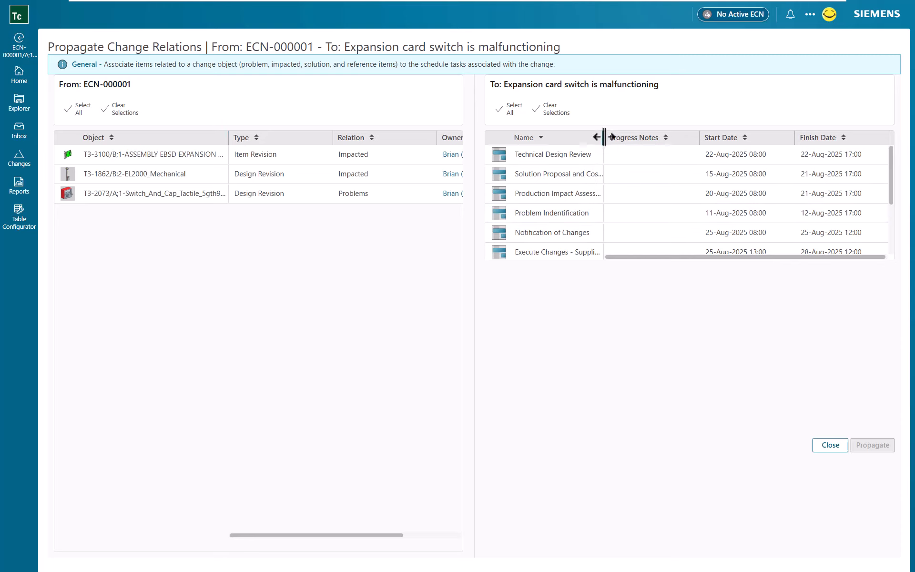
drag(604, 137, 651, 137)
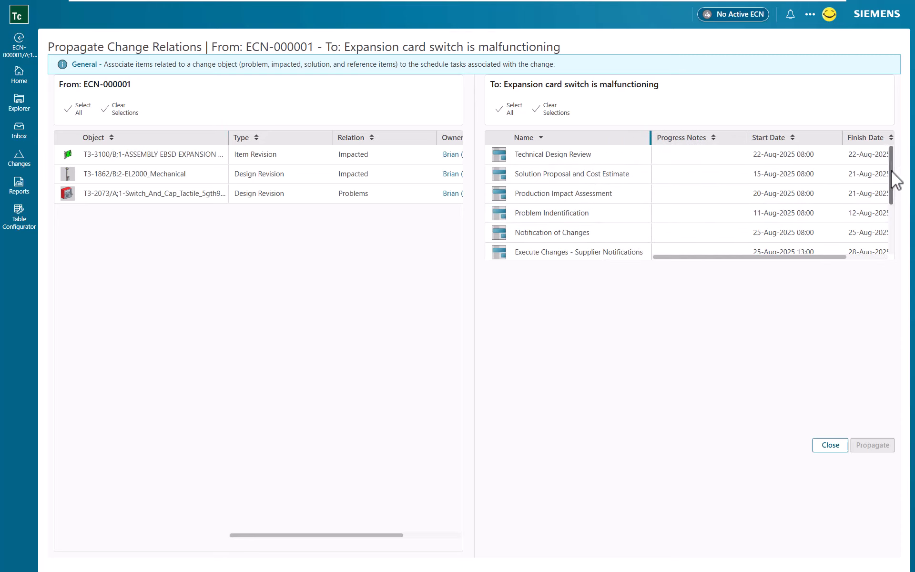
drag(891, 180, 893, 153)
click(80, 110)
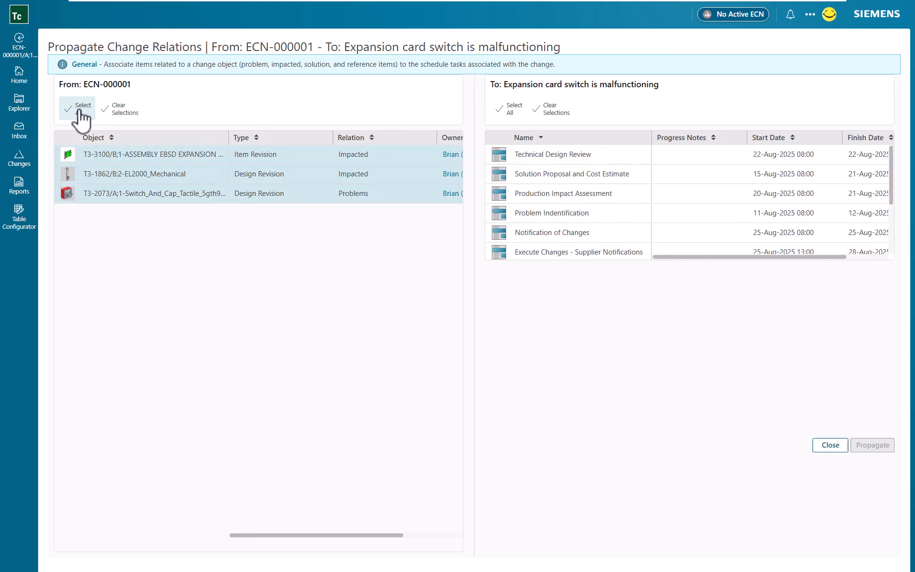
click(510, 111)
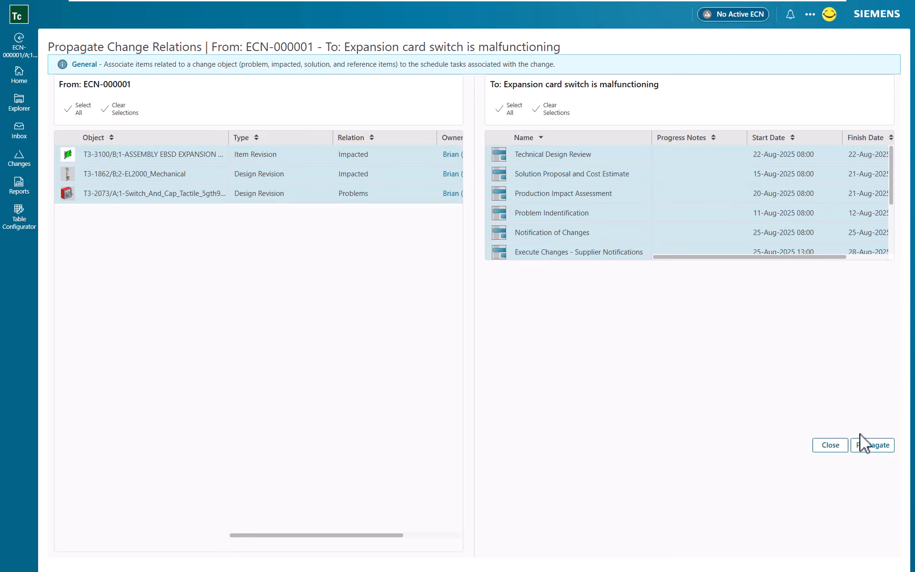
click(880, 448)
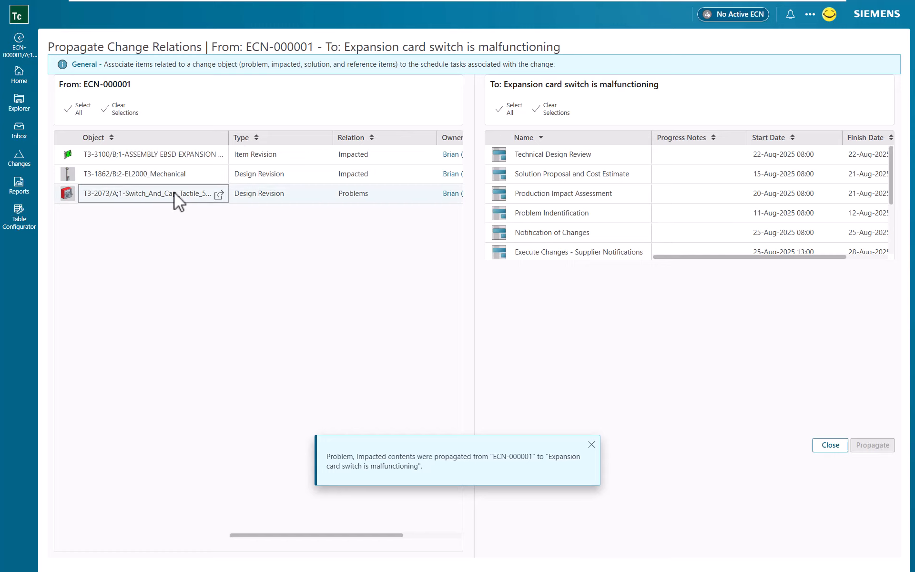
- Open the Production Impact Assessment task and review its propagated relations, deliverables and affected items
click(606, 194)
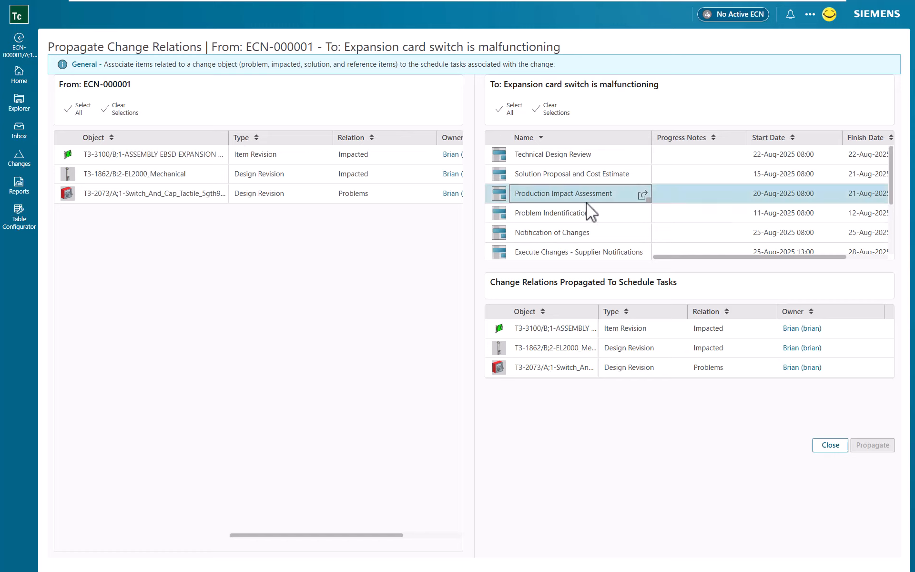
click(642, 195)
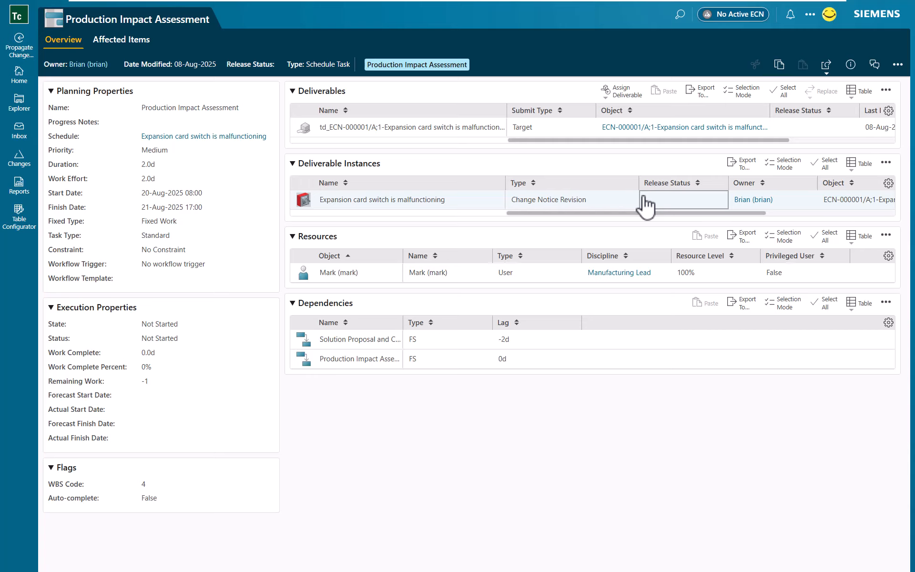
click(627, 133)
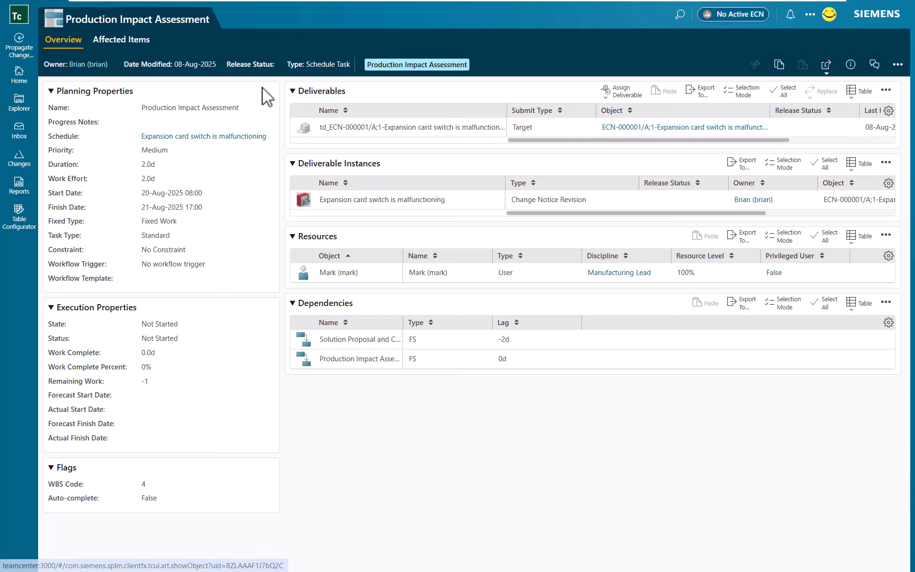
click(135, 46)
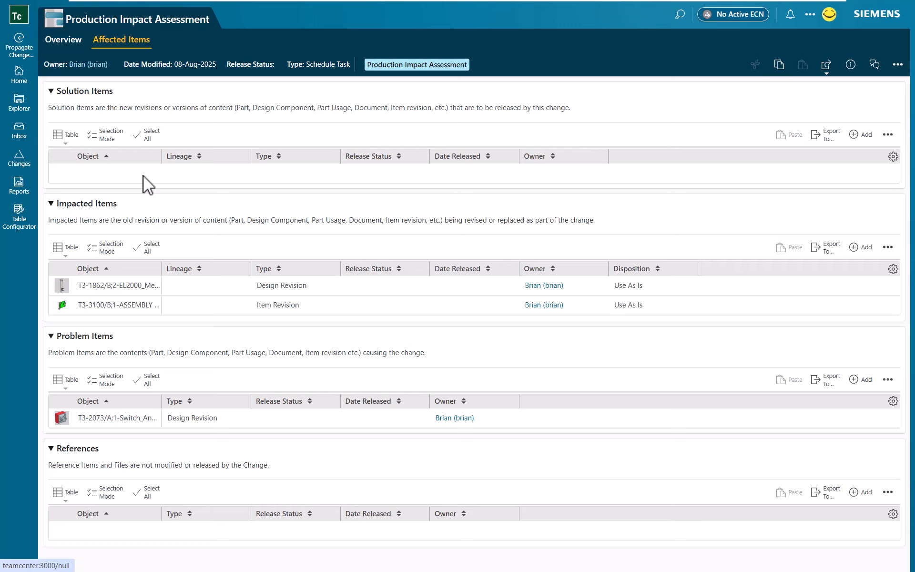
- Set the Production Impact Assessment task's Work Complete Percent to 50 and save the edit
click(70, 46)
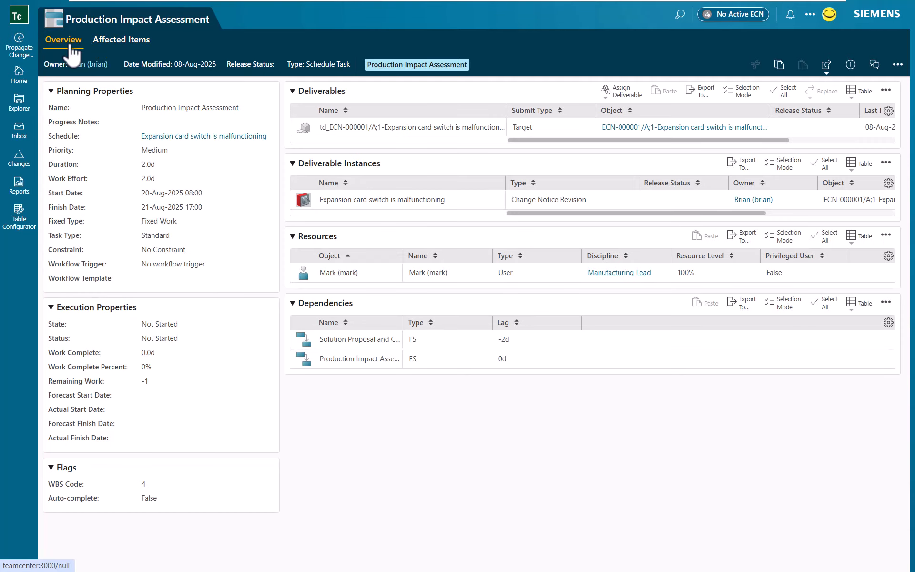
click(899, 67)
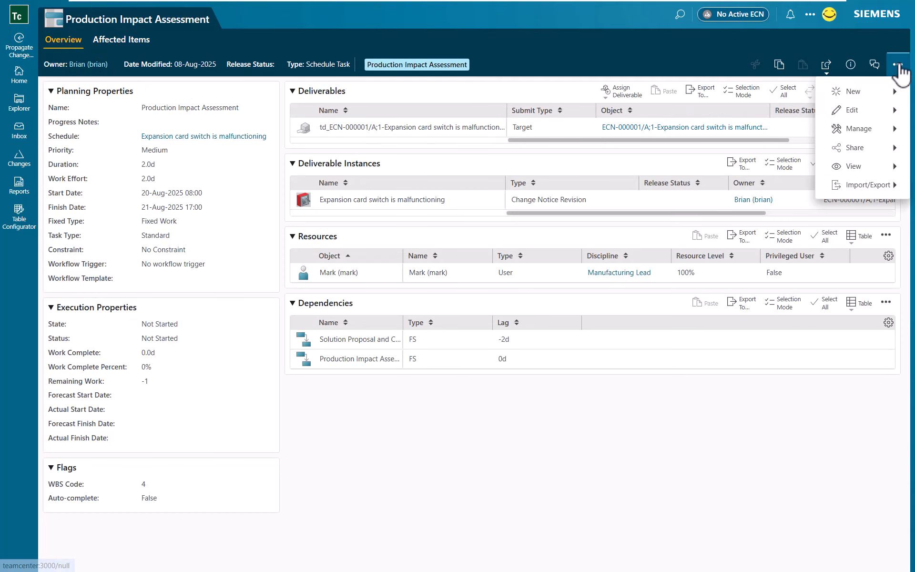
click(853, 110)
click(793, 116)
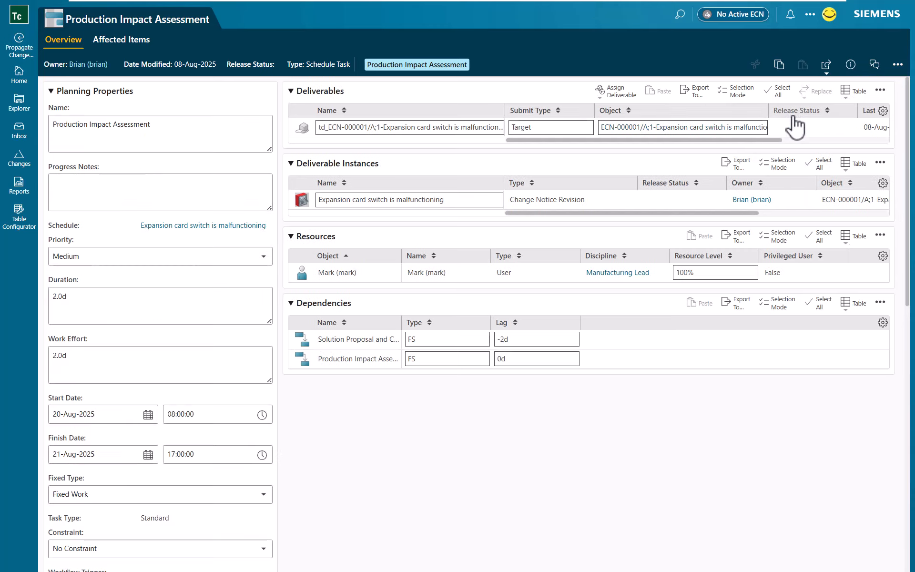
scroll(229, 372, down, 5)
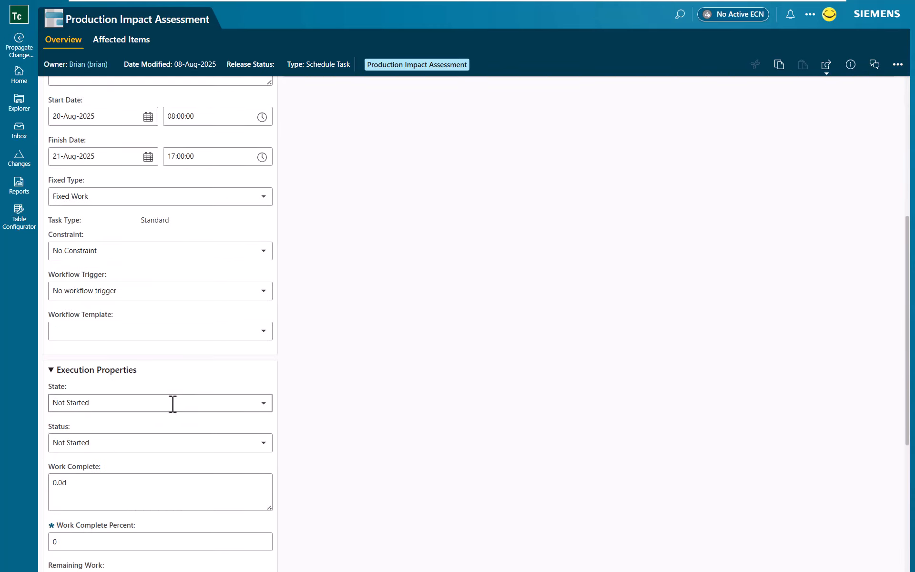
scroll(161, 396, down, 2)
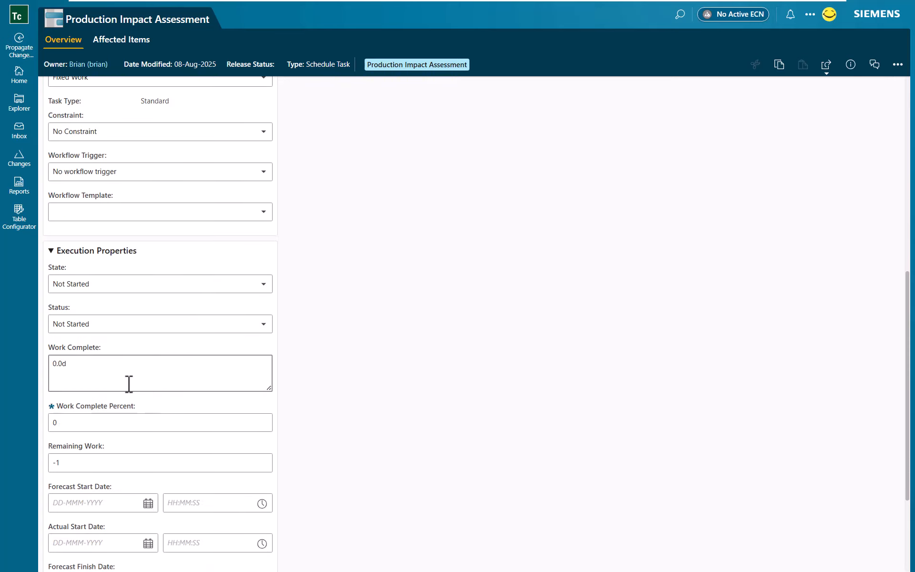
click(95, 424)
click(91, 424)
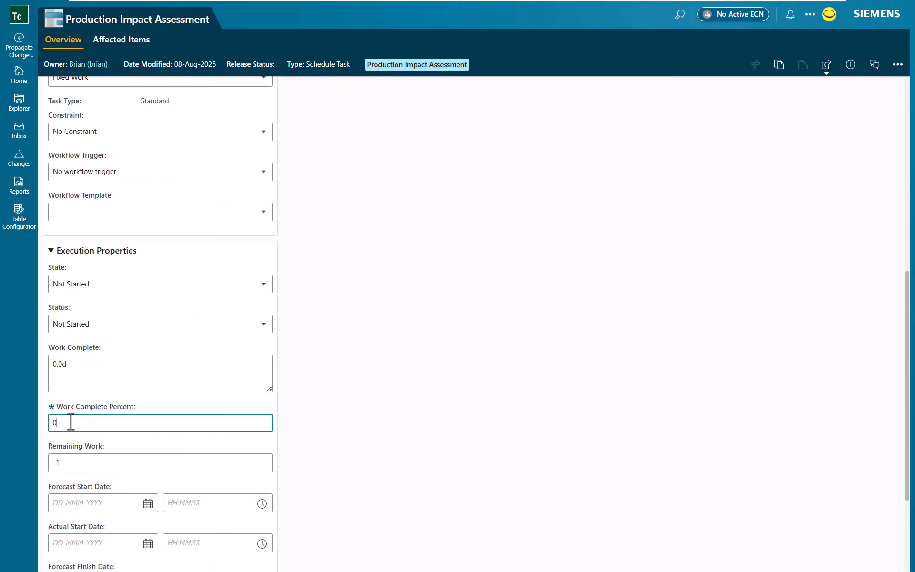
text(5)
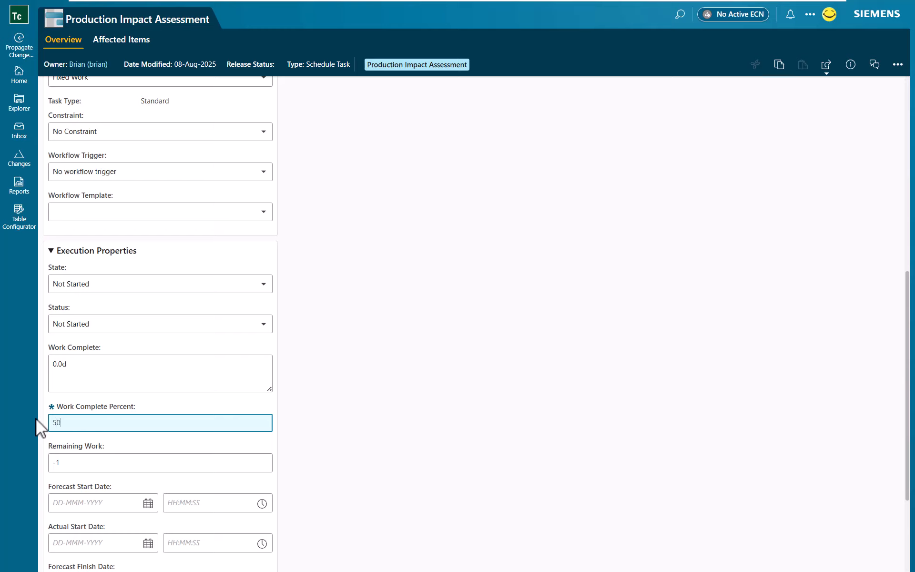
text(0)
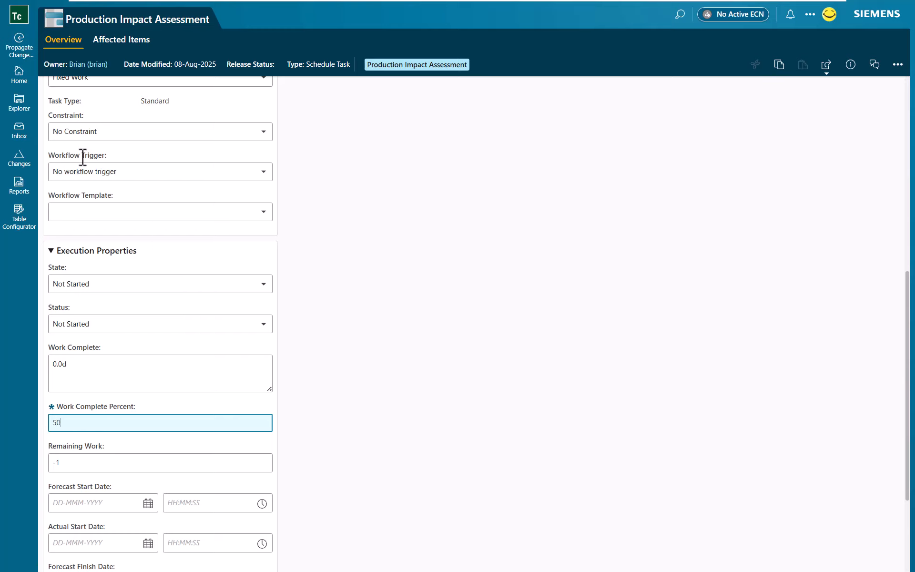
click(22, 78)
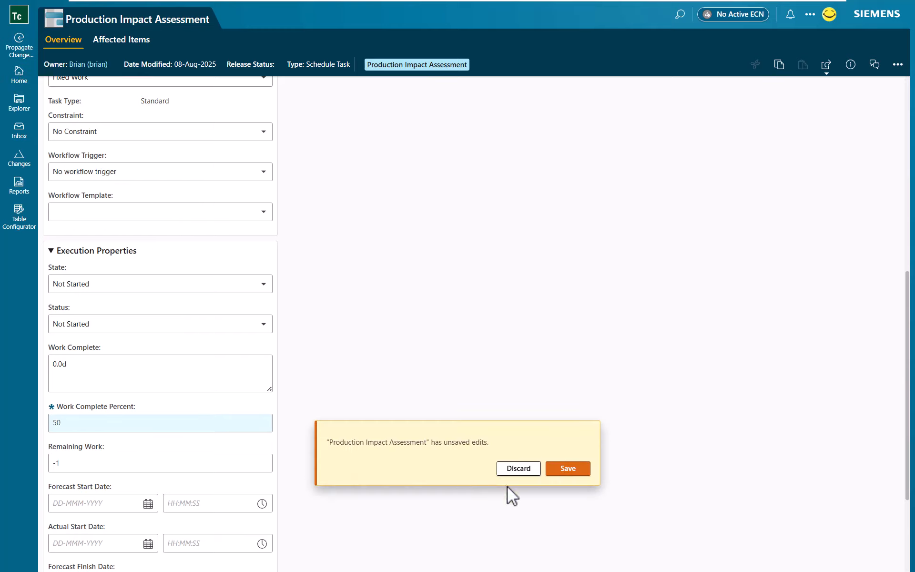
click(569, 469)
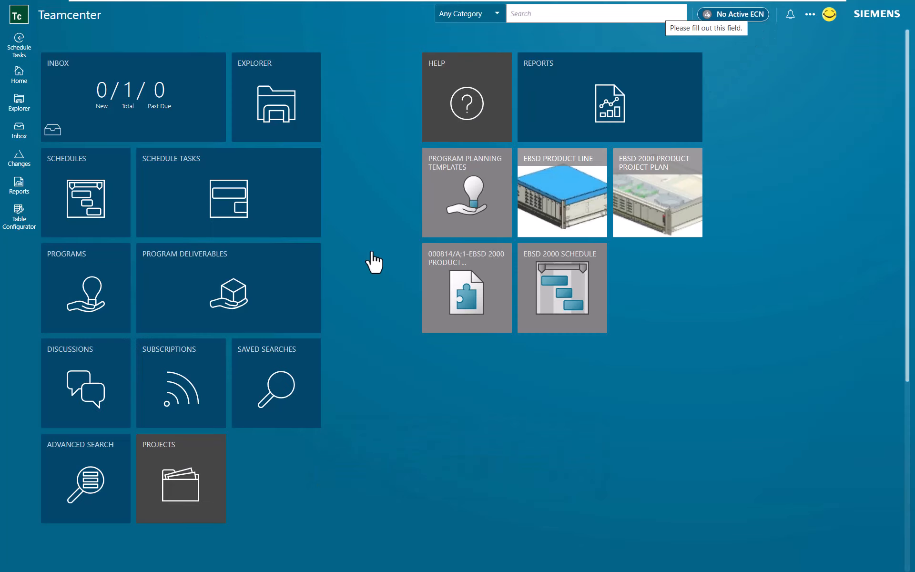
- Open the Problem Indentification task from the schedule tasks board and review its overview and affected items
click(230, 198)
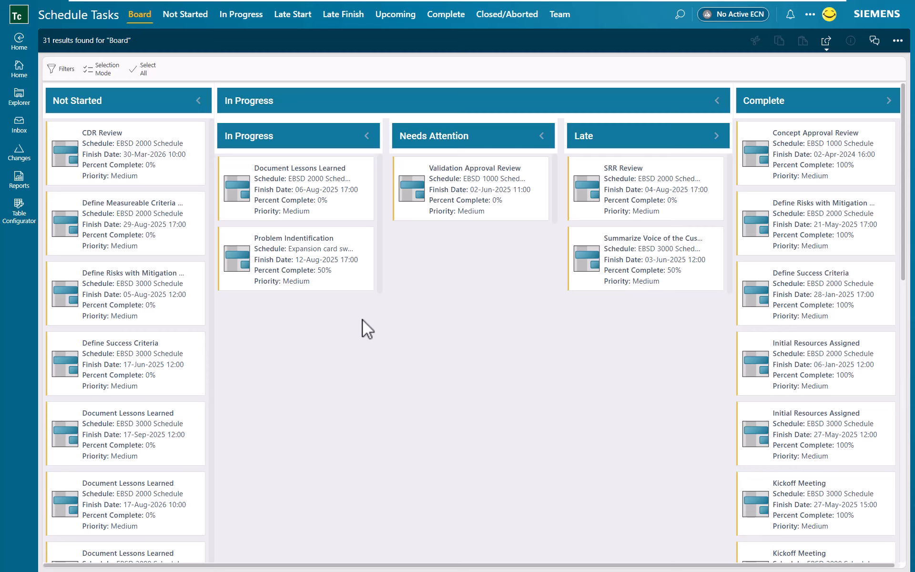
click(342, 268)
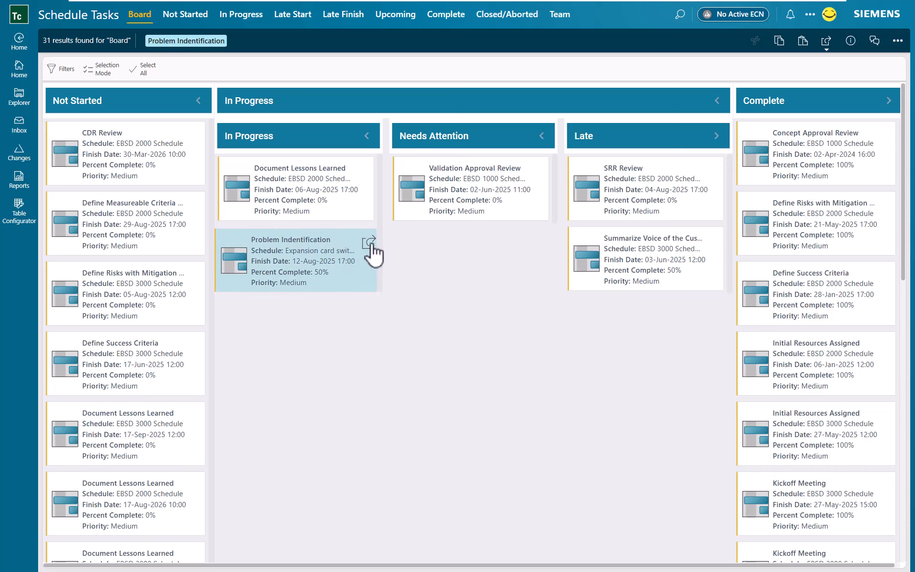
click(370, 244)
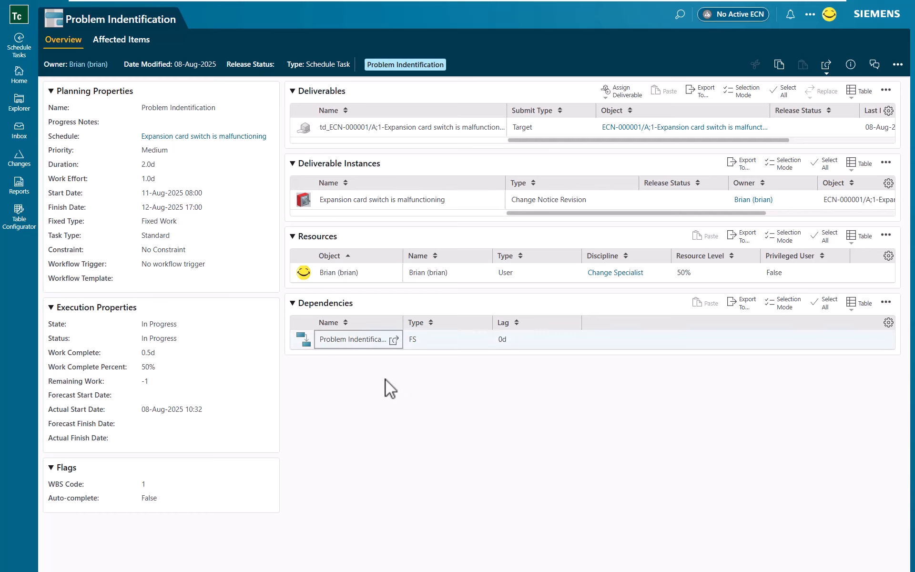
click(119, 42)
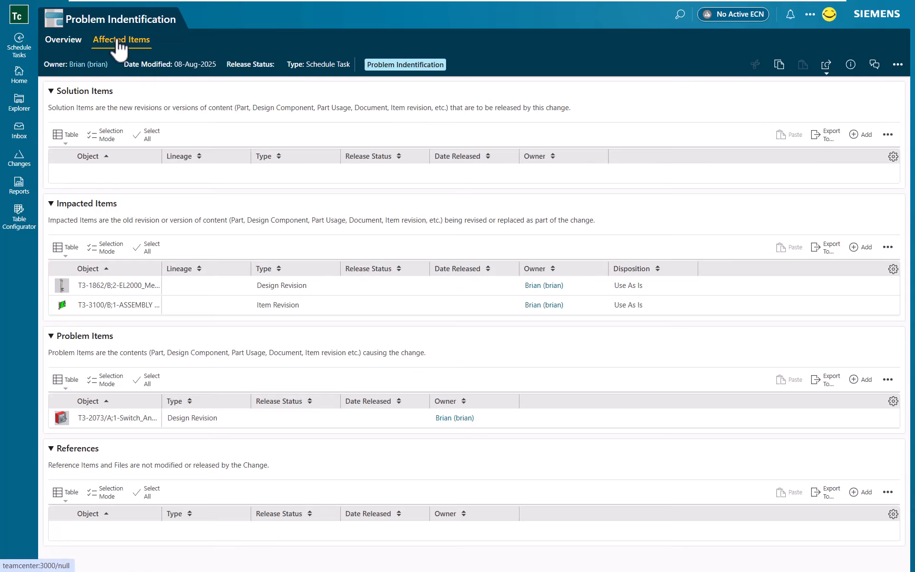
- Return to the schedule tasks board and move the Problem Indentification task from In Progress to Complete
click(20, 48)
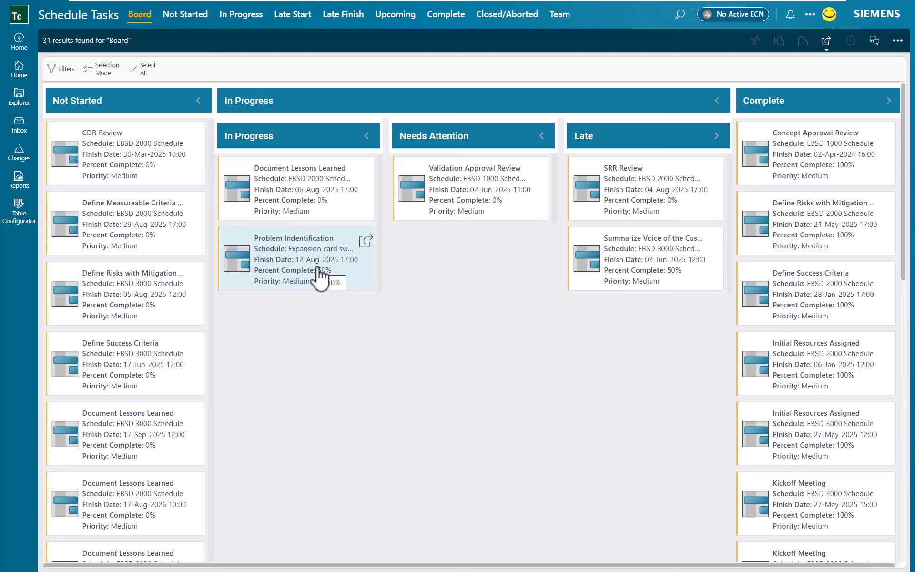
drag(307, 267, 744, 329)
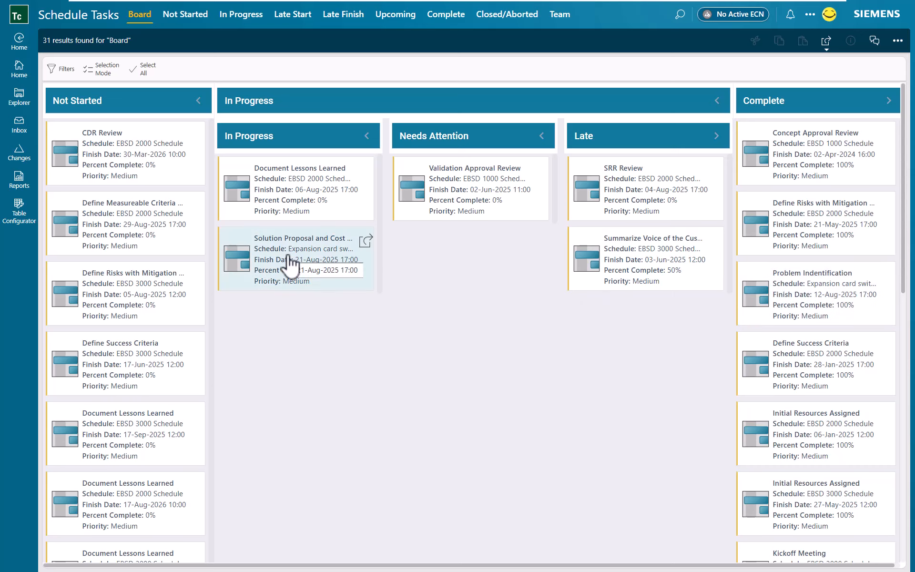
- Open the expansion card switch schedule through the Solution Proposal and Cost Estimate task and widen its task table to show resource assignments
click(366, 241)
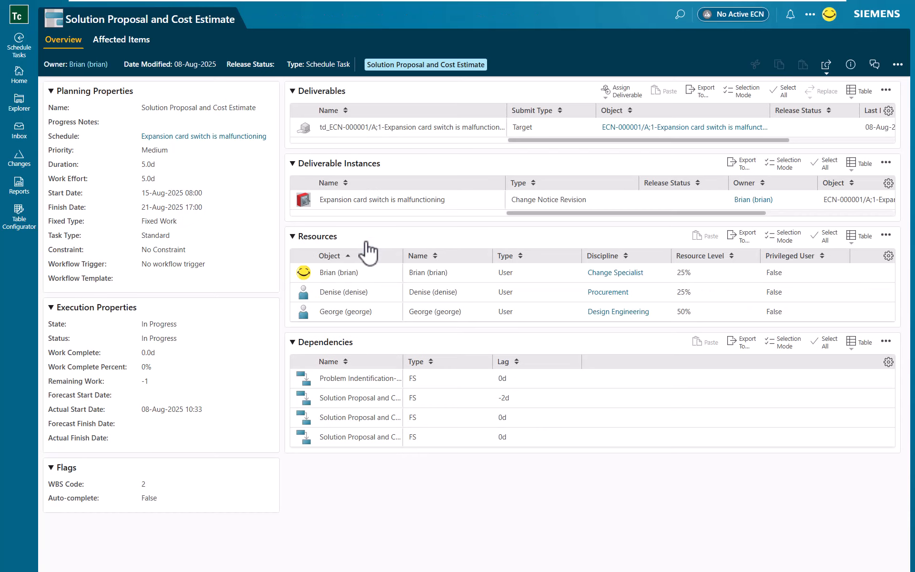
click(226, 137)
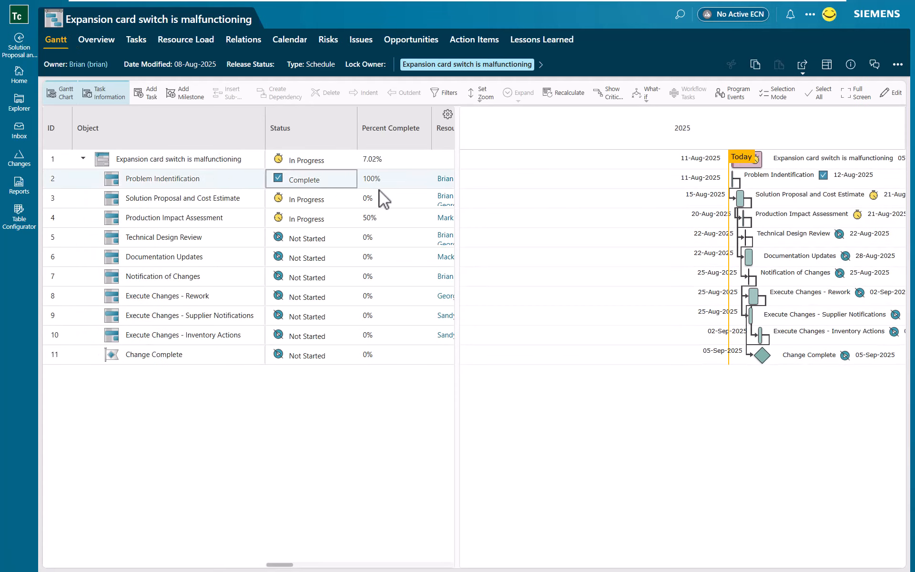
click(451, 213)
drag(456, 208, 546, 212)
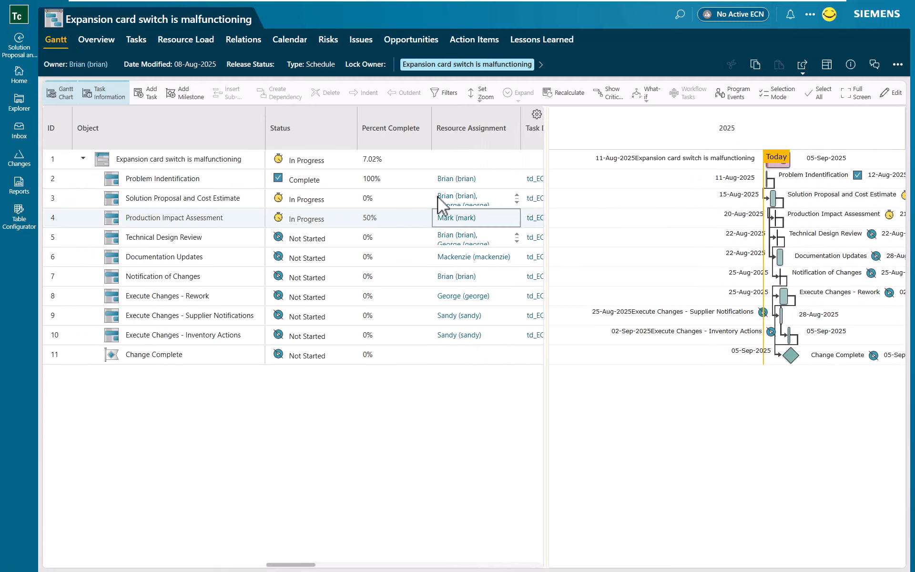
- Examine the statuses of the Problem Indentification, Solution Proposal and Cost Estimate, and Production Impact Assessment tasks in the schedule
click(314, 179)
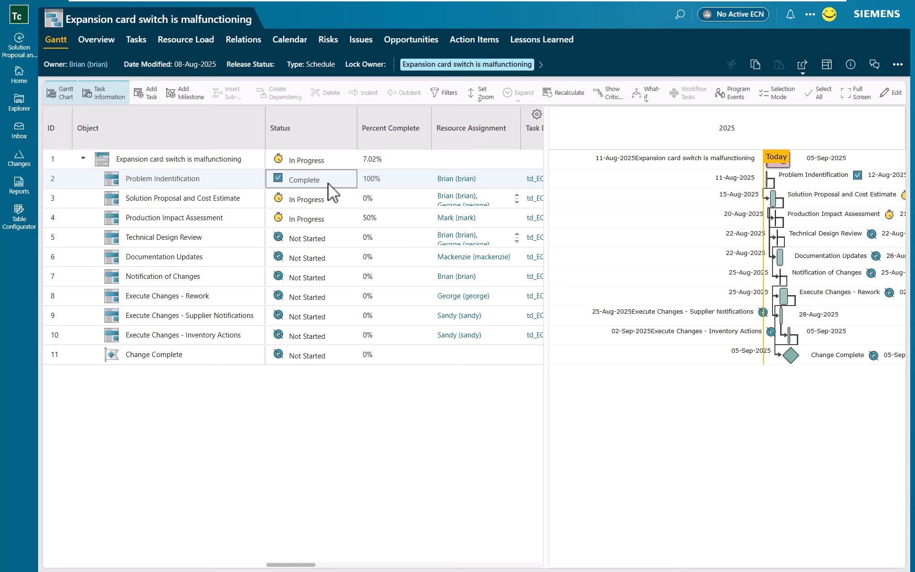
click(315, 201)
click(314, 217)
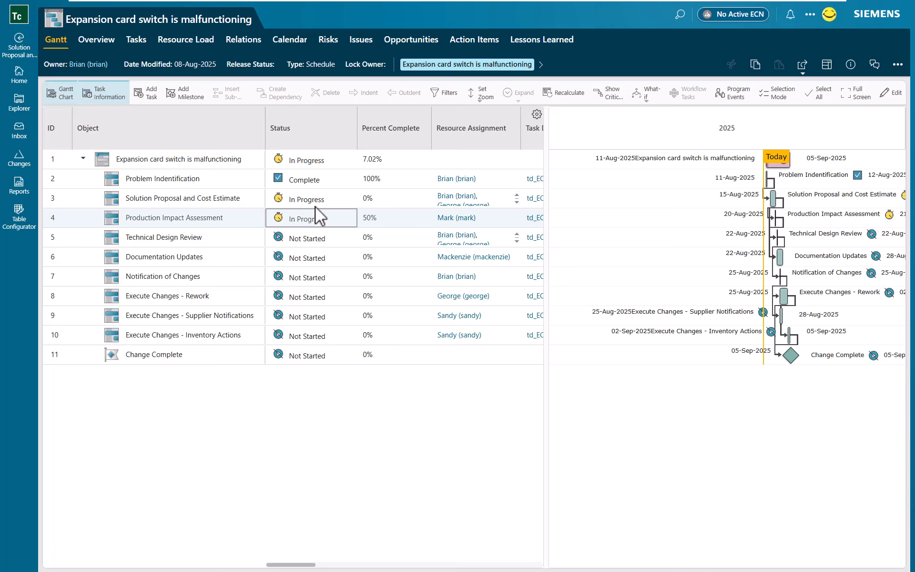
click(312, 180)
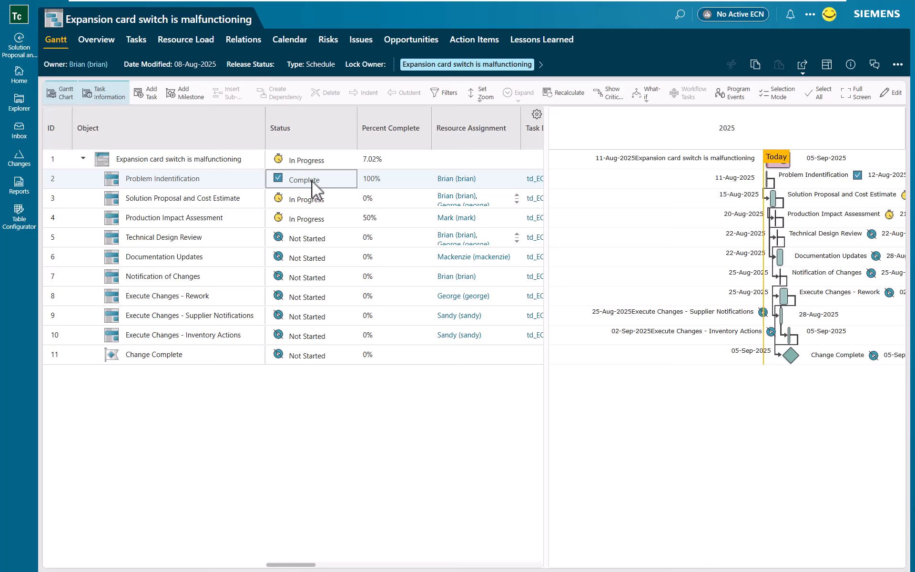
click(314, 213)
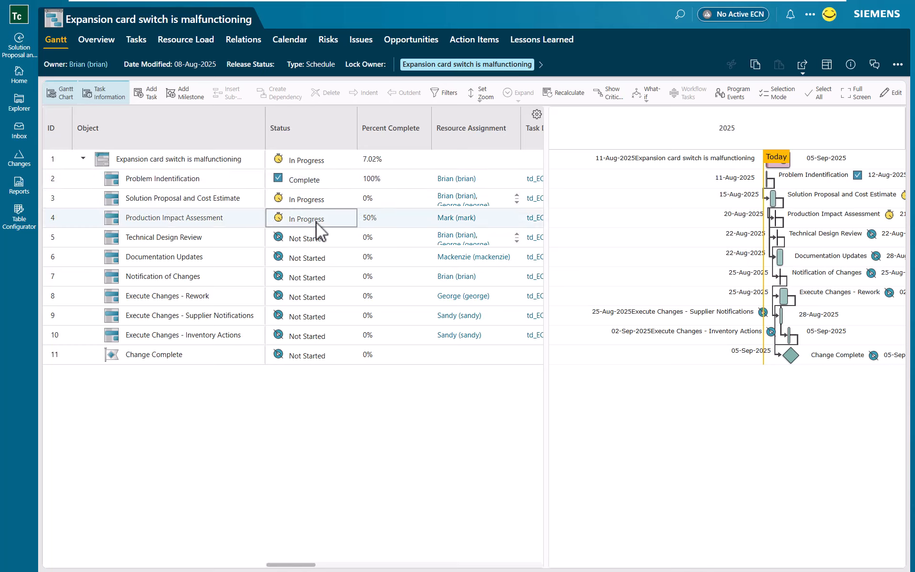
click(196, 159)
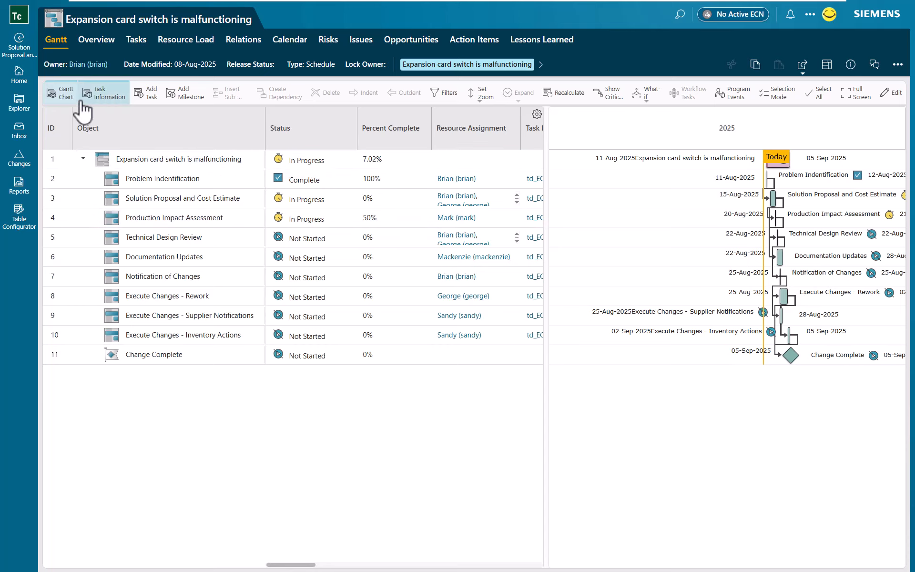
- Open the EBSD 2000 Schedule and insert the recent schedule "Expansion card switch is malfunctioning" as its sub-schedule
click(22, 76)
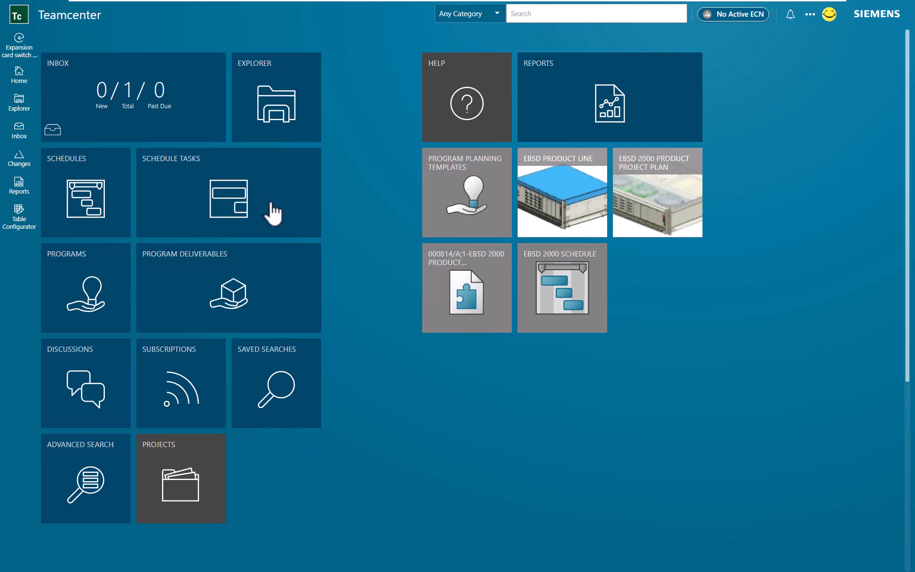
click(568, 294)
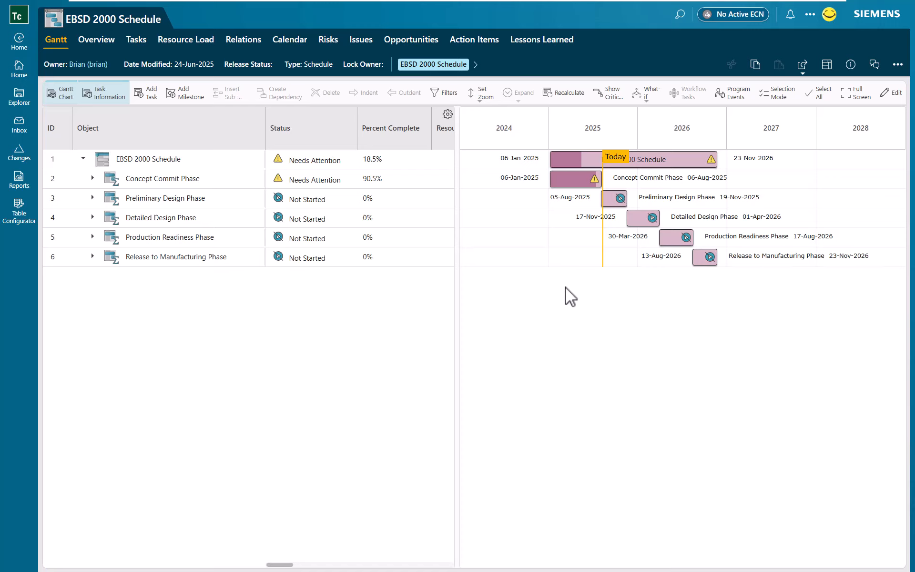
click(181, 153)
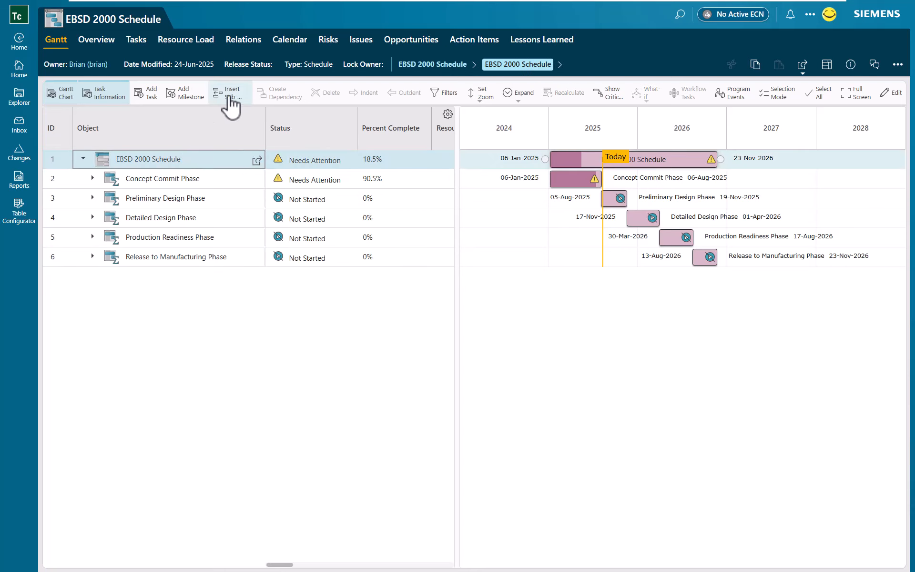
click(231, 98)
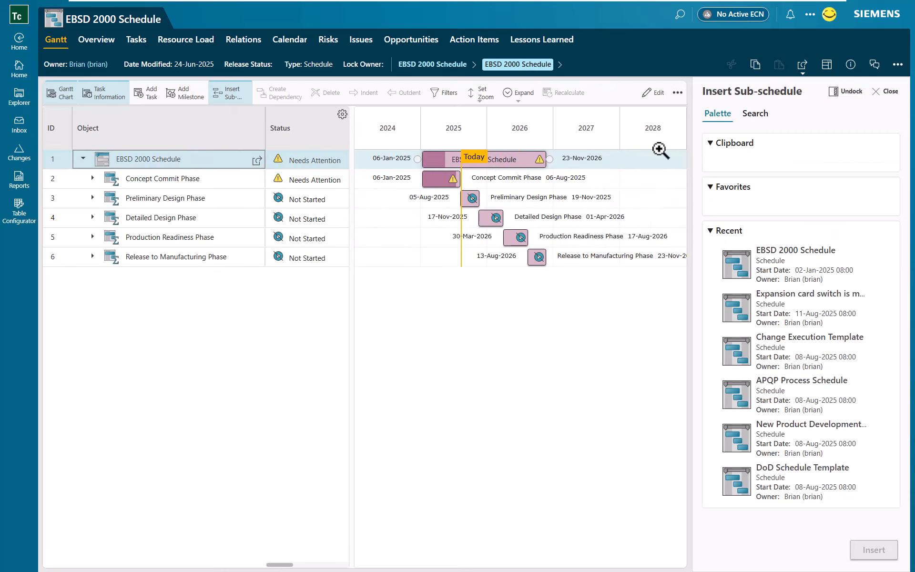
click(805, 307)
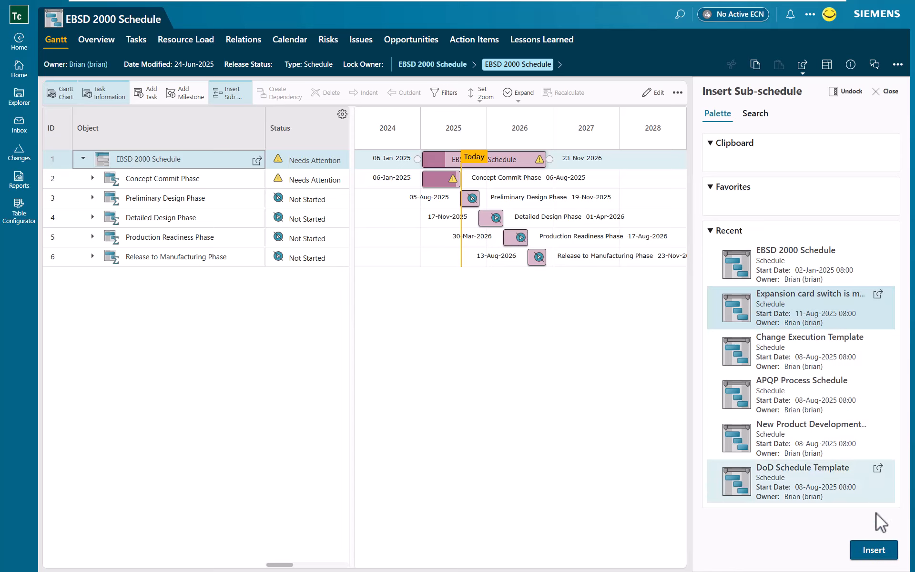
click(877, 551)
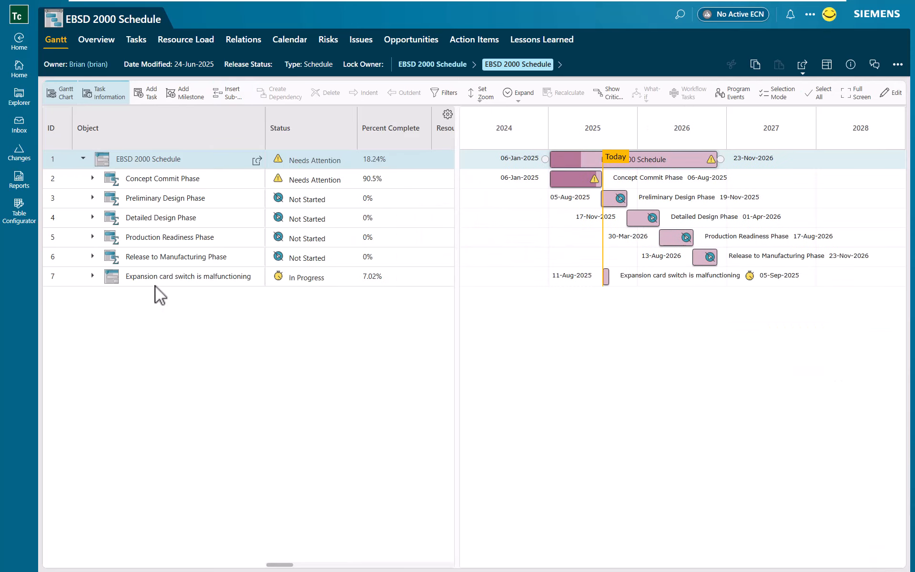
- Expand the sub-schedule and the Preliminary Design Phase, and link the Change Complete milestone to the PDR Review task with a dependency
click(92, 276)
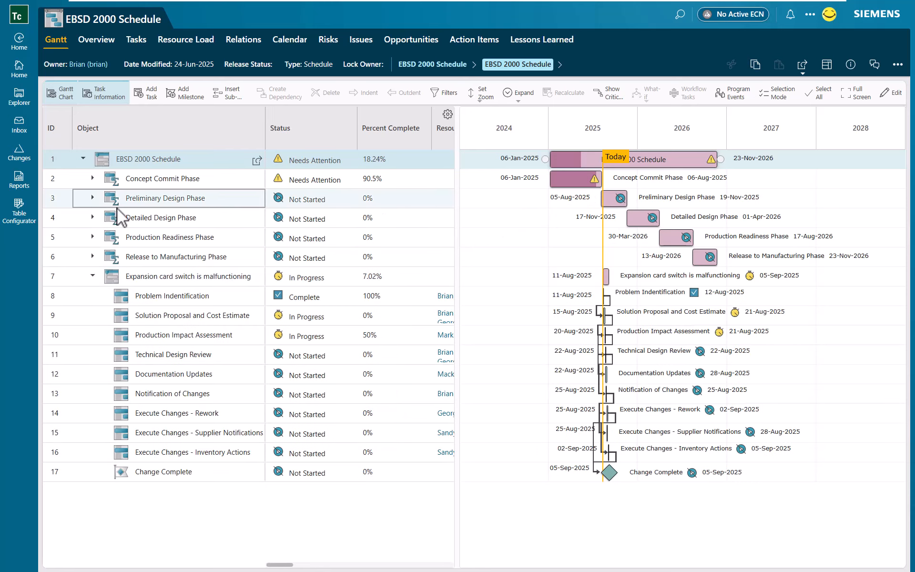
click(93, 199)
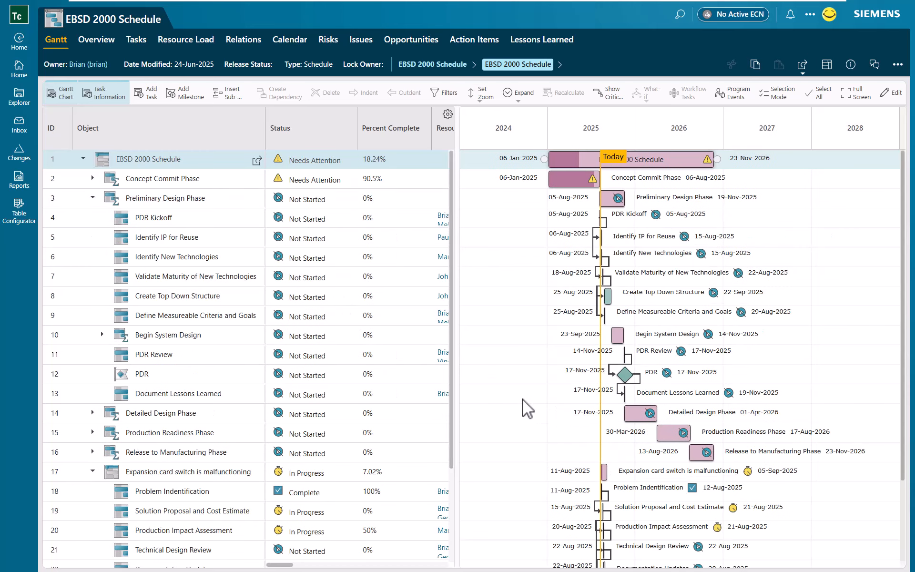
scroll(524, 399, down, 1)
scroll(523, 399, down, 1)
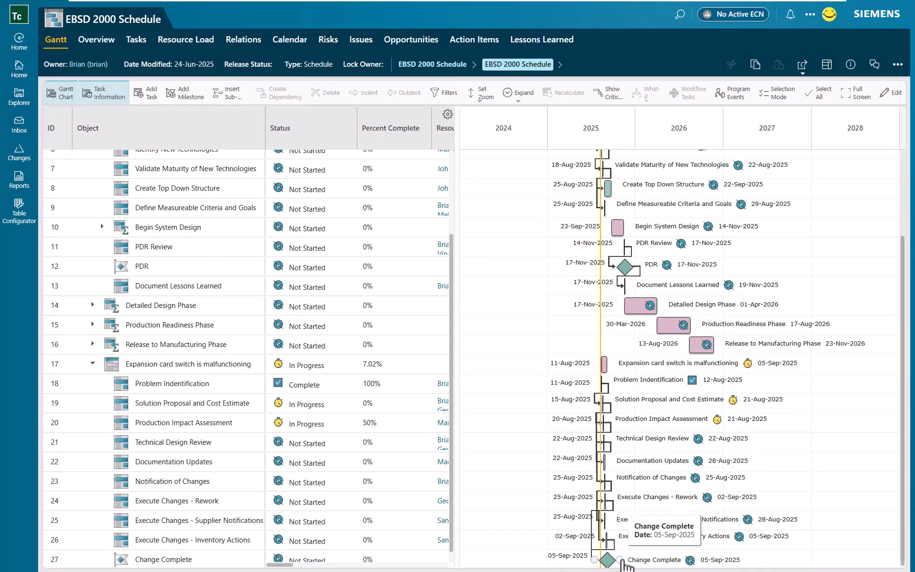
drag(621, 562, 619, 253)
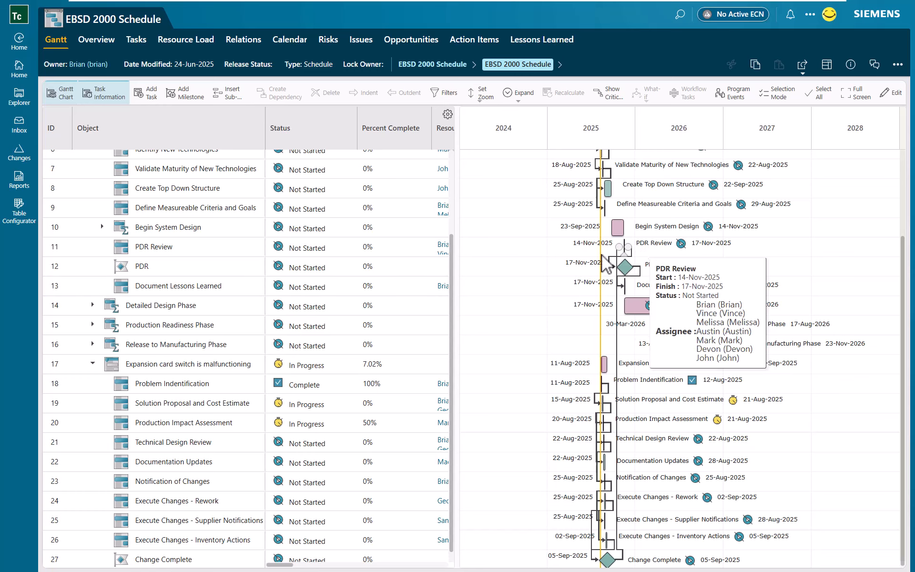
- Open the "Expansion card switch is malfunctioning" sub-schedule on its own and select the PDR Review task linked from the EBSD 2000 Schedule
click(258, 367)
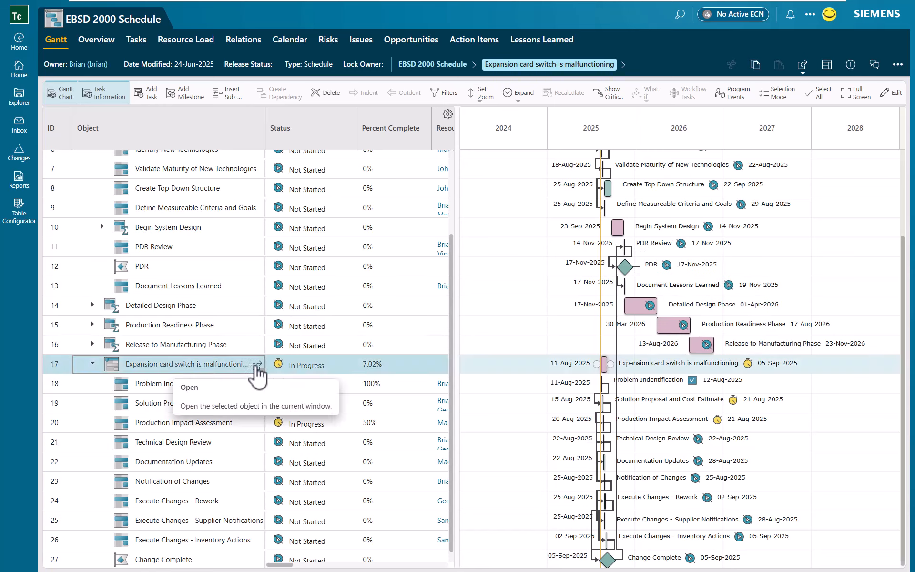
click(258, 365)
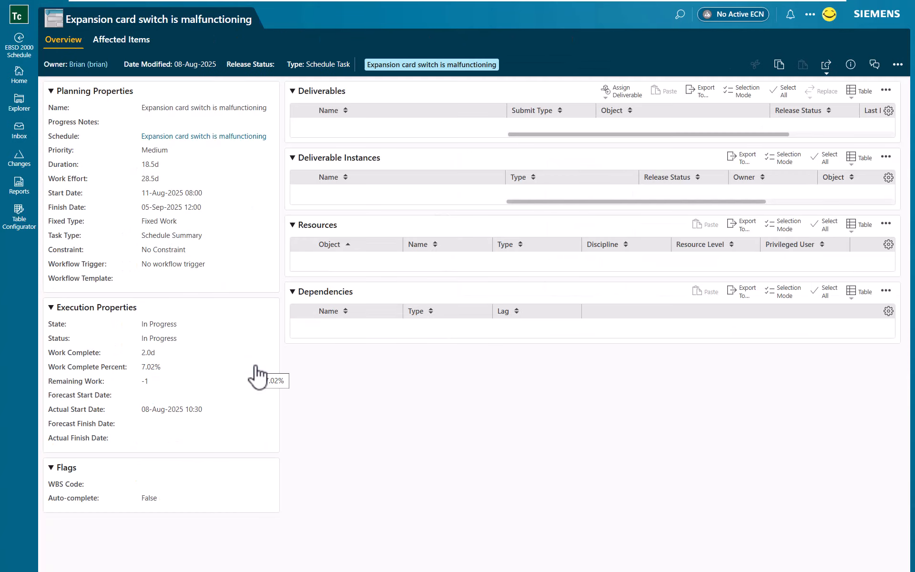
click(217, 137)
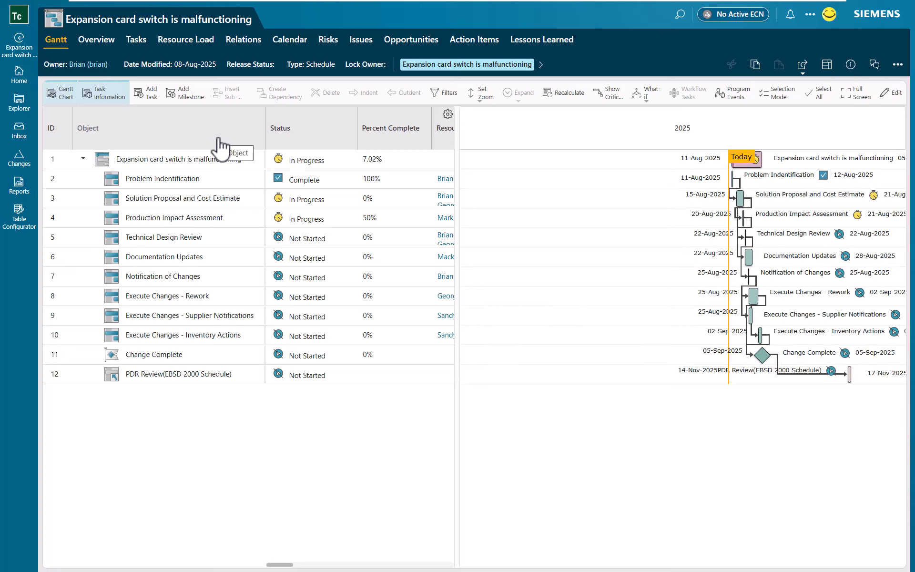
click(144, 381)
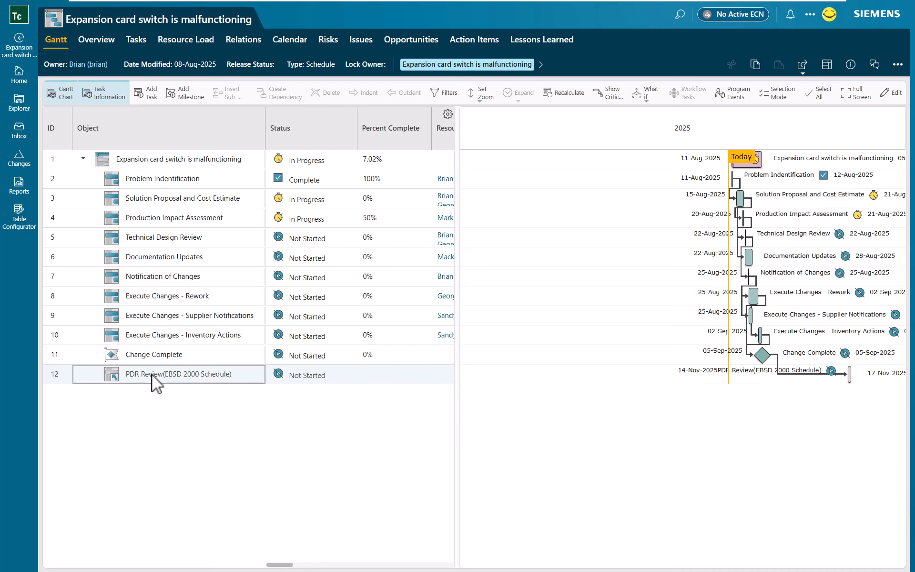
click(152, 374)
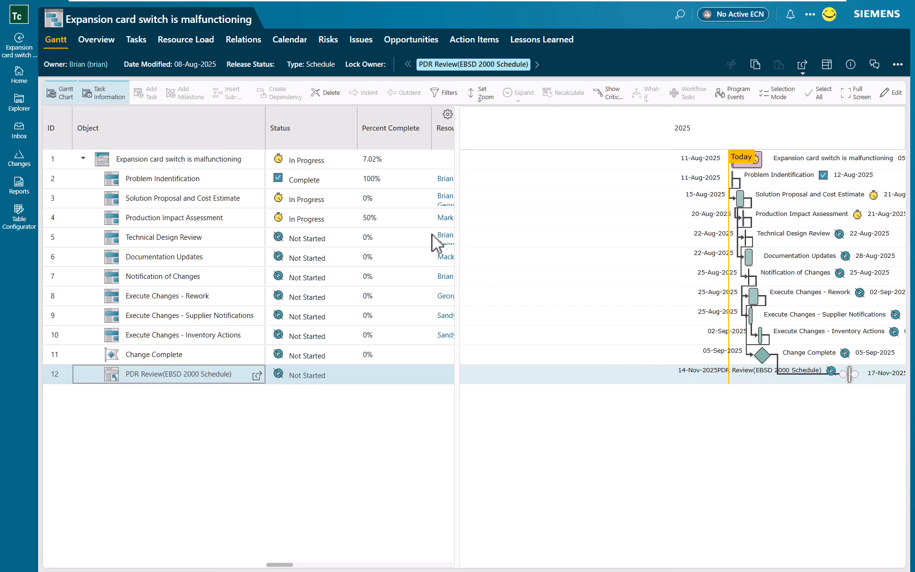
- Return to the home page and open the Schedule Tasks board
click(20, 80)
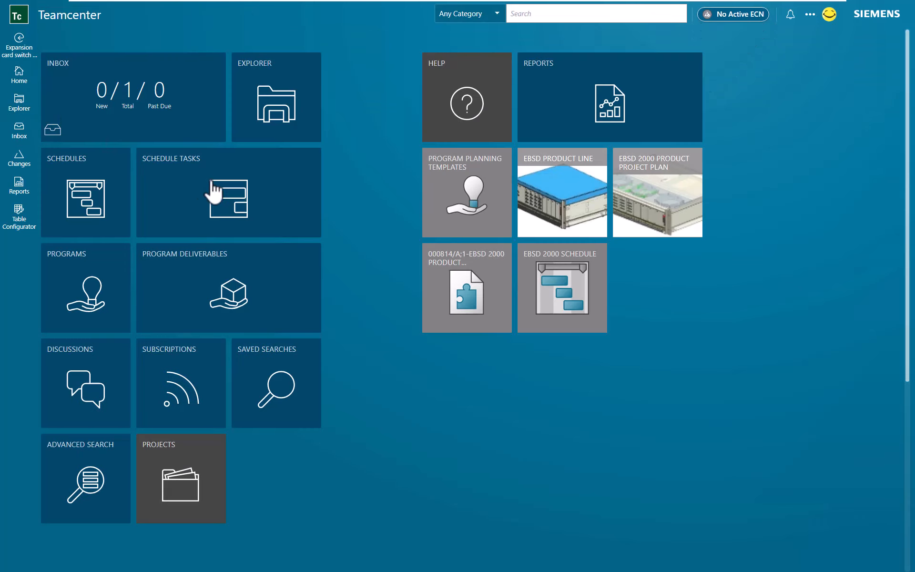
click(236, 189)
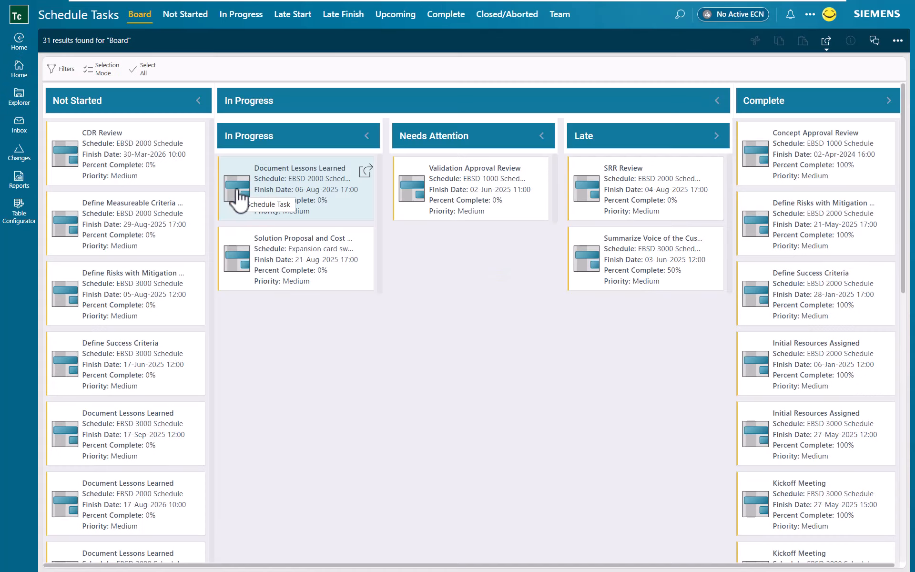